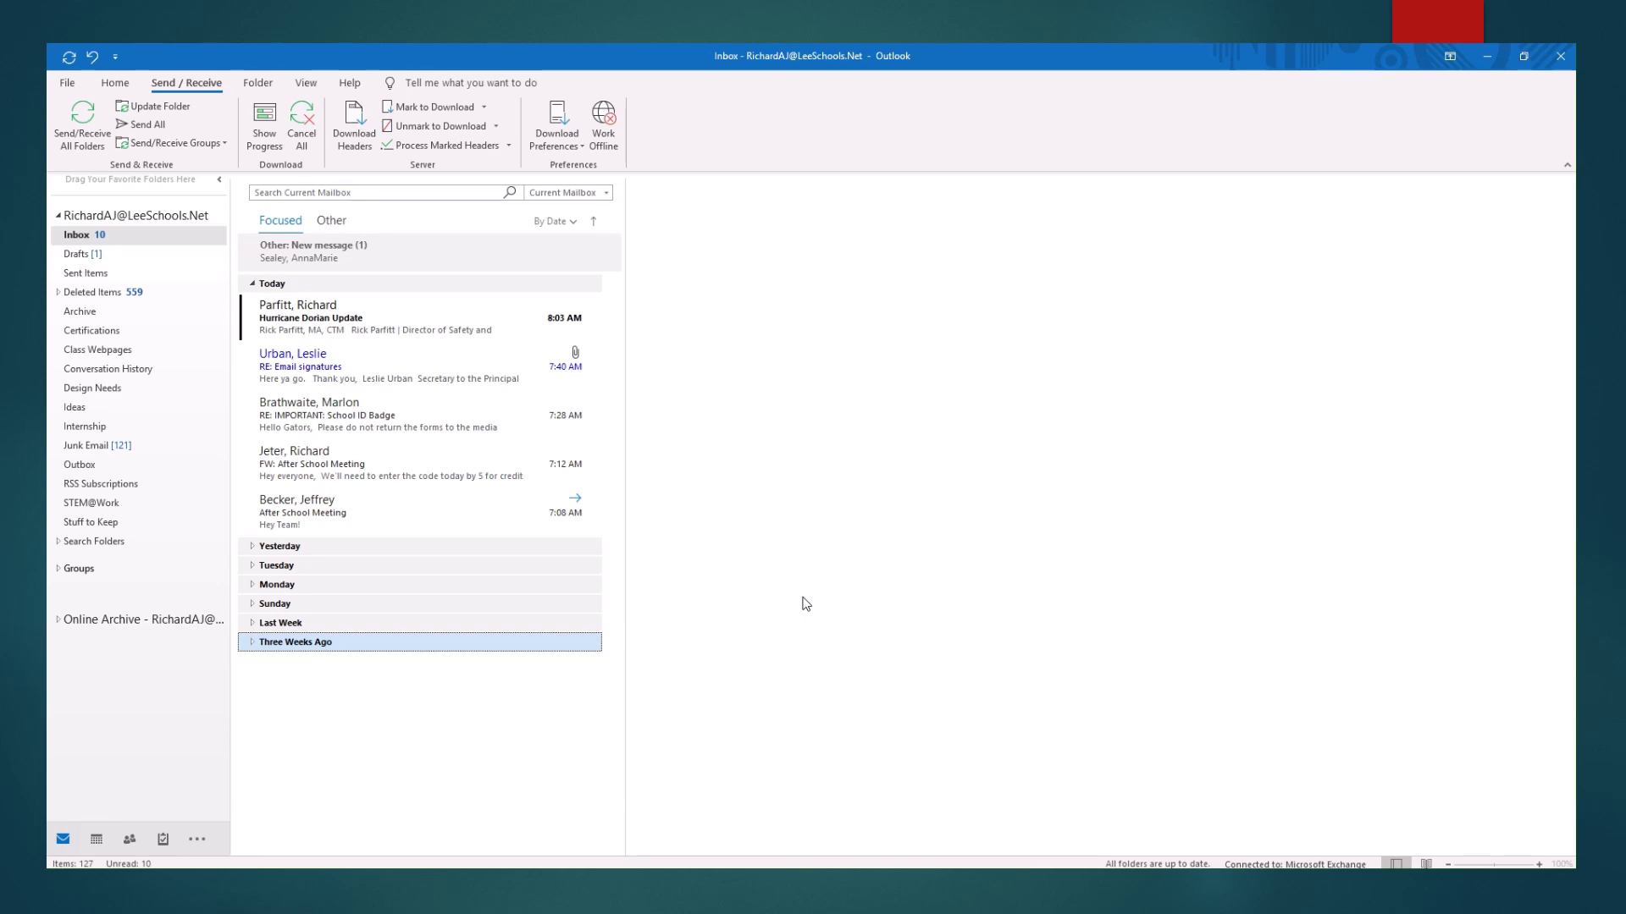
Run Send/Receive All Folders, then open Outlook Options from the File backstage.
{"action": "left_click", "coordinate": [76, 128]}
{"action": "left_click", "coordinate": [67, 84]}
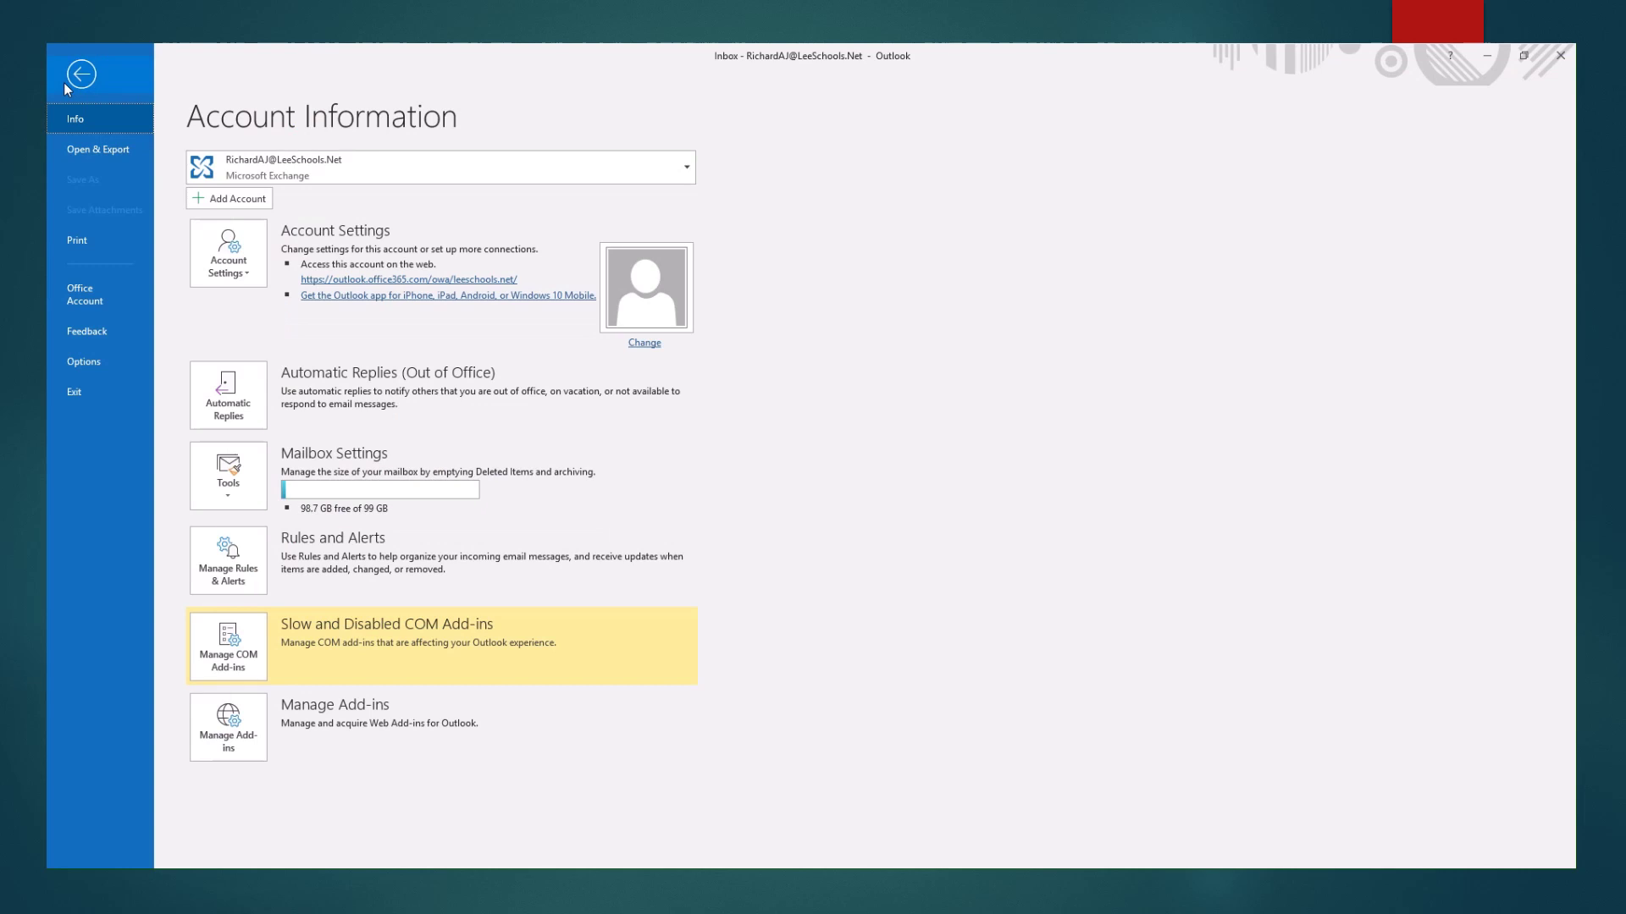
{"action": "left_click", "coordinate": [84, 361]}
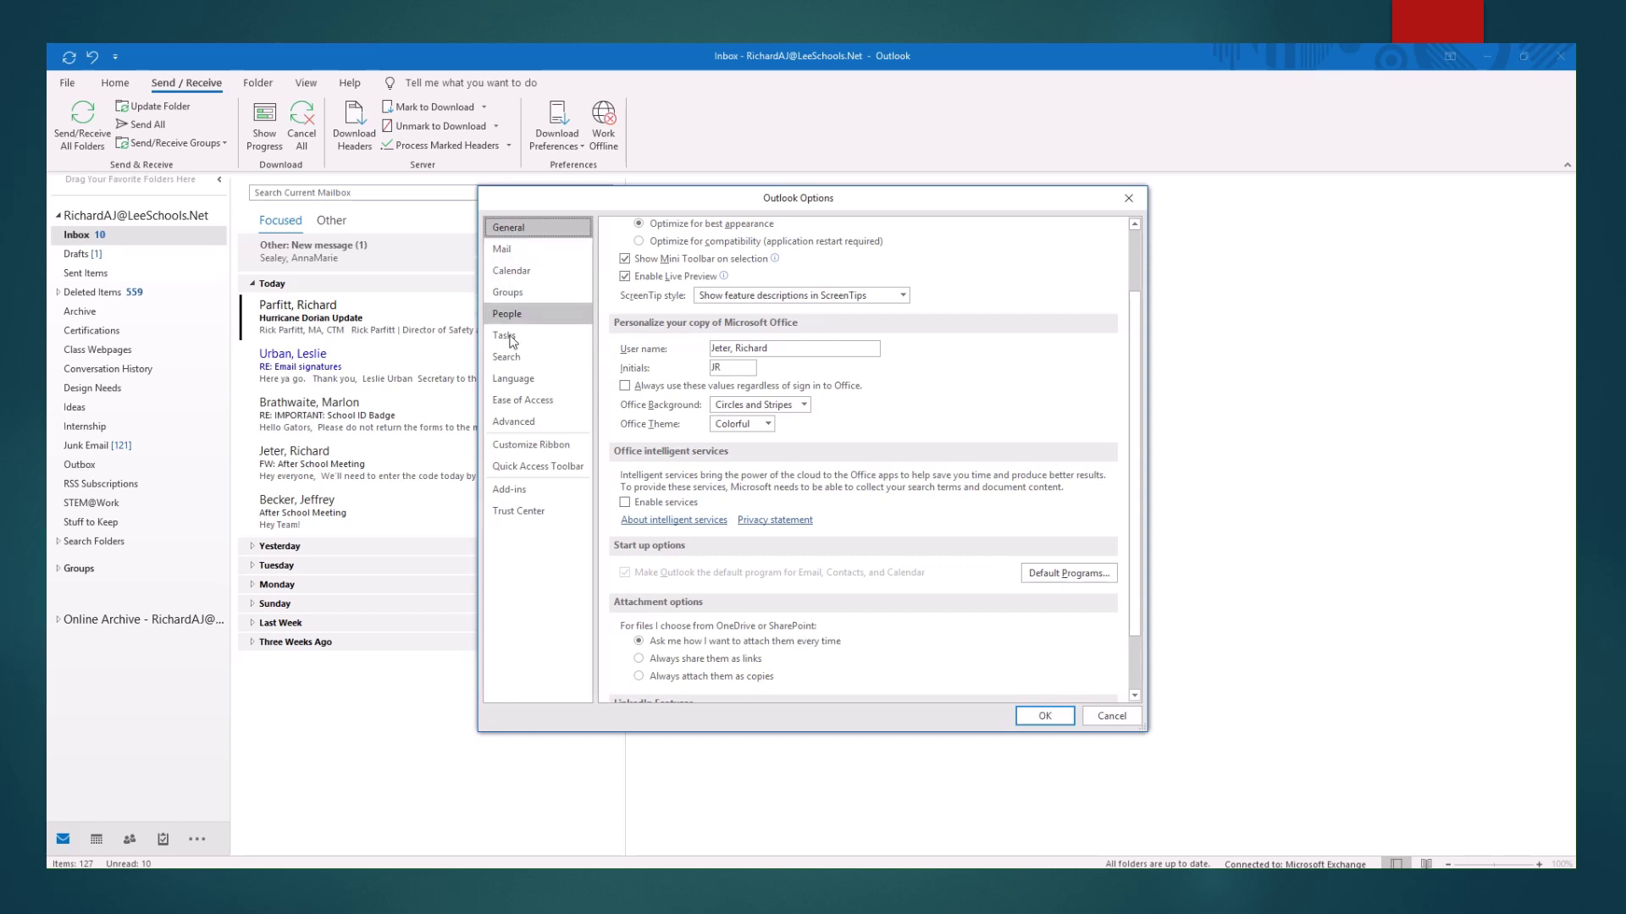
Delete the existing Jeter signature under Mail > Signatures and confirm the deletion.
{"action": "left_click", "coordinate": [502, 249]}
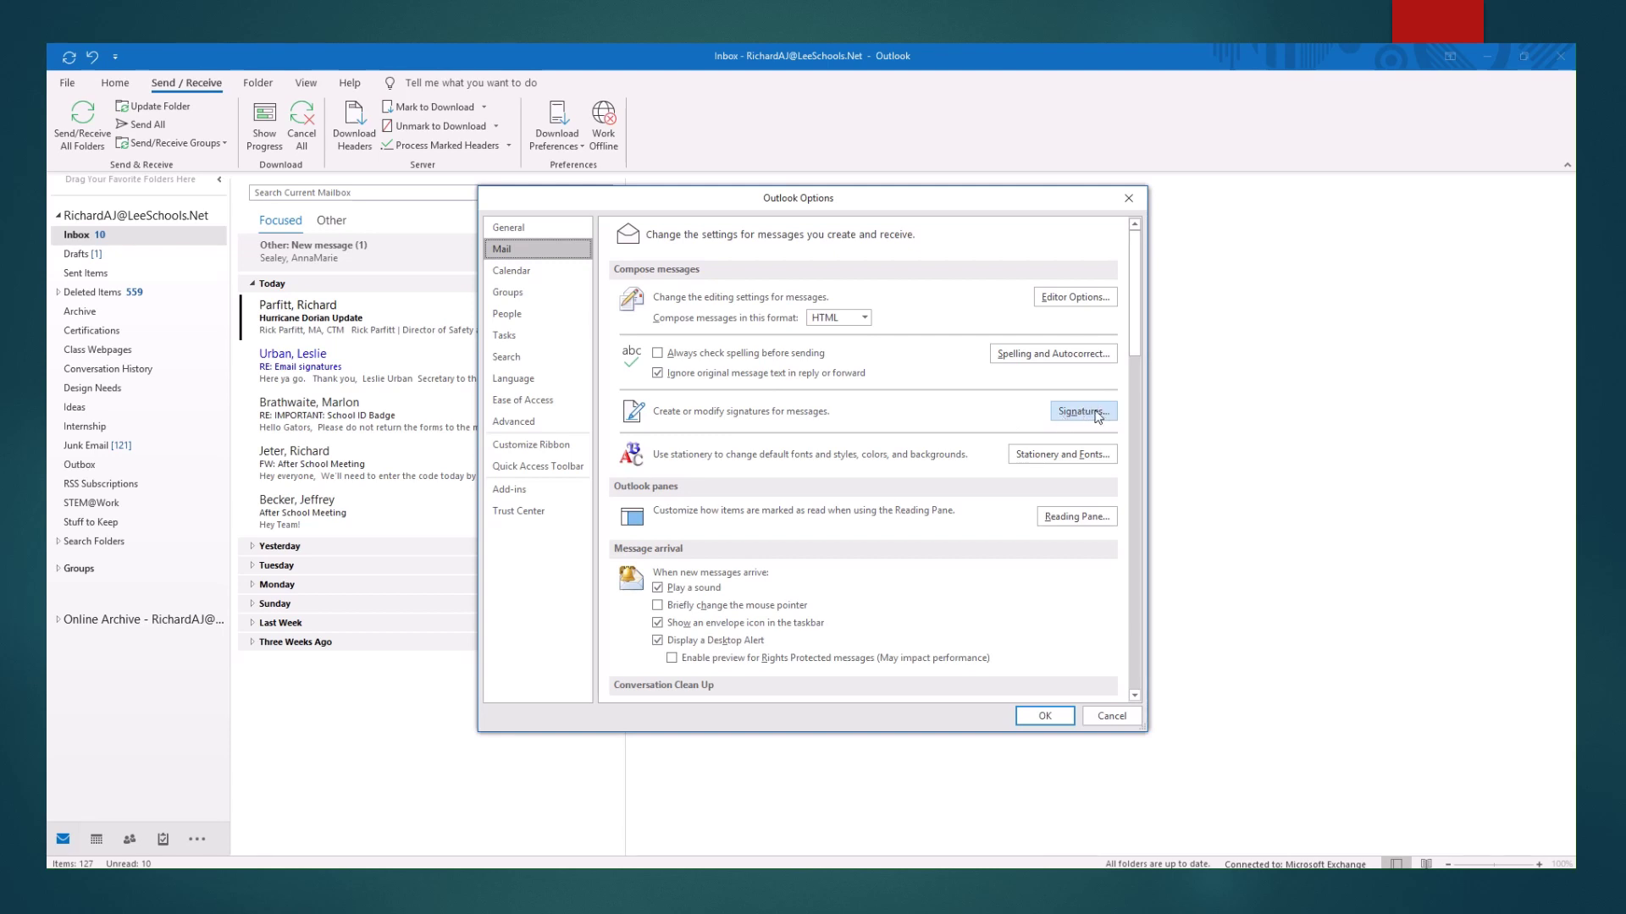
{"action": "left_click", "coordinate": [1089, 413]}
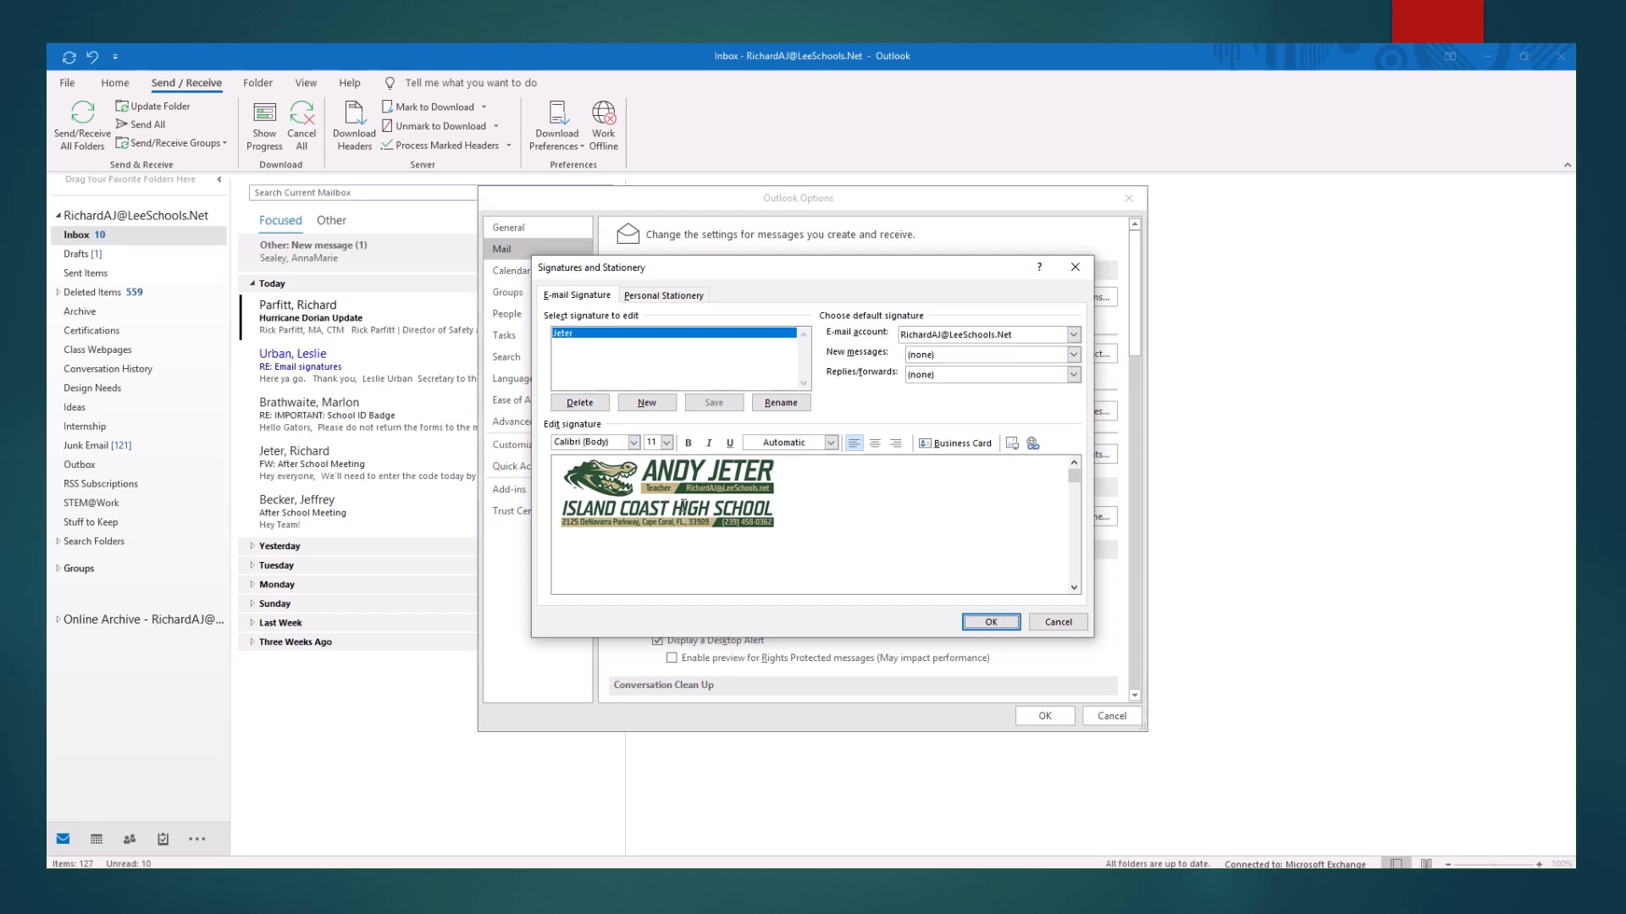
{"action": "left_click", "coordinate": [583, 404]}
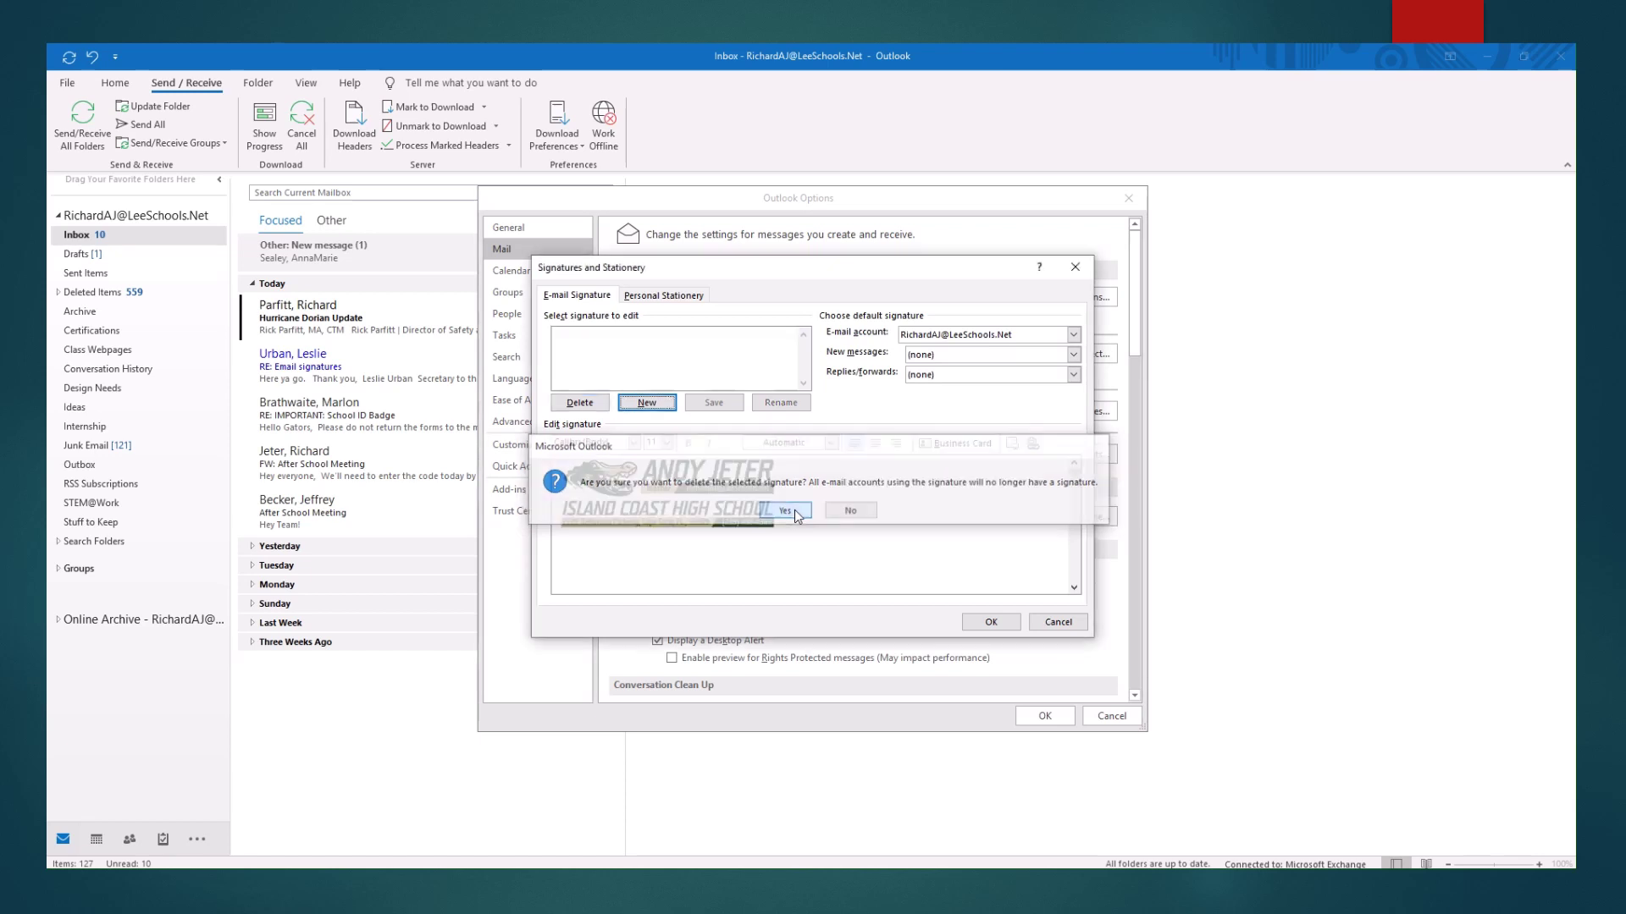
{"action": "left_click", "coordinate": [785, 511]}
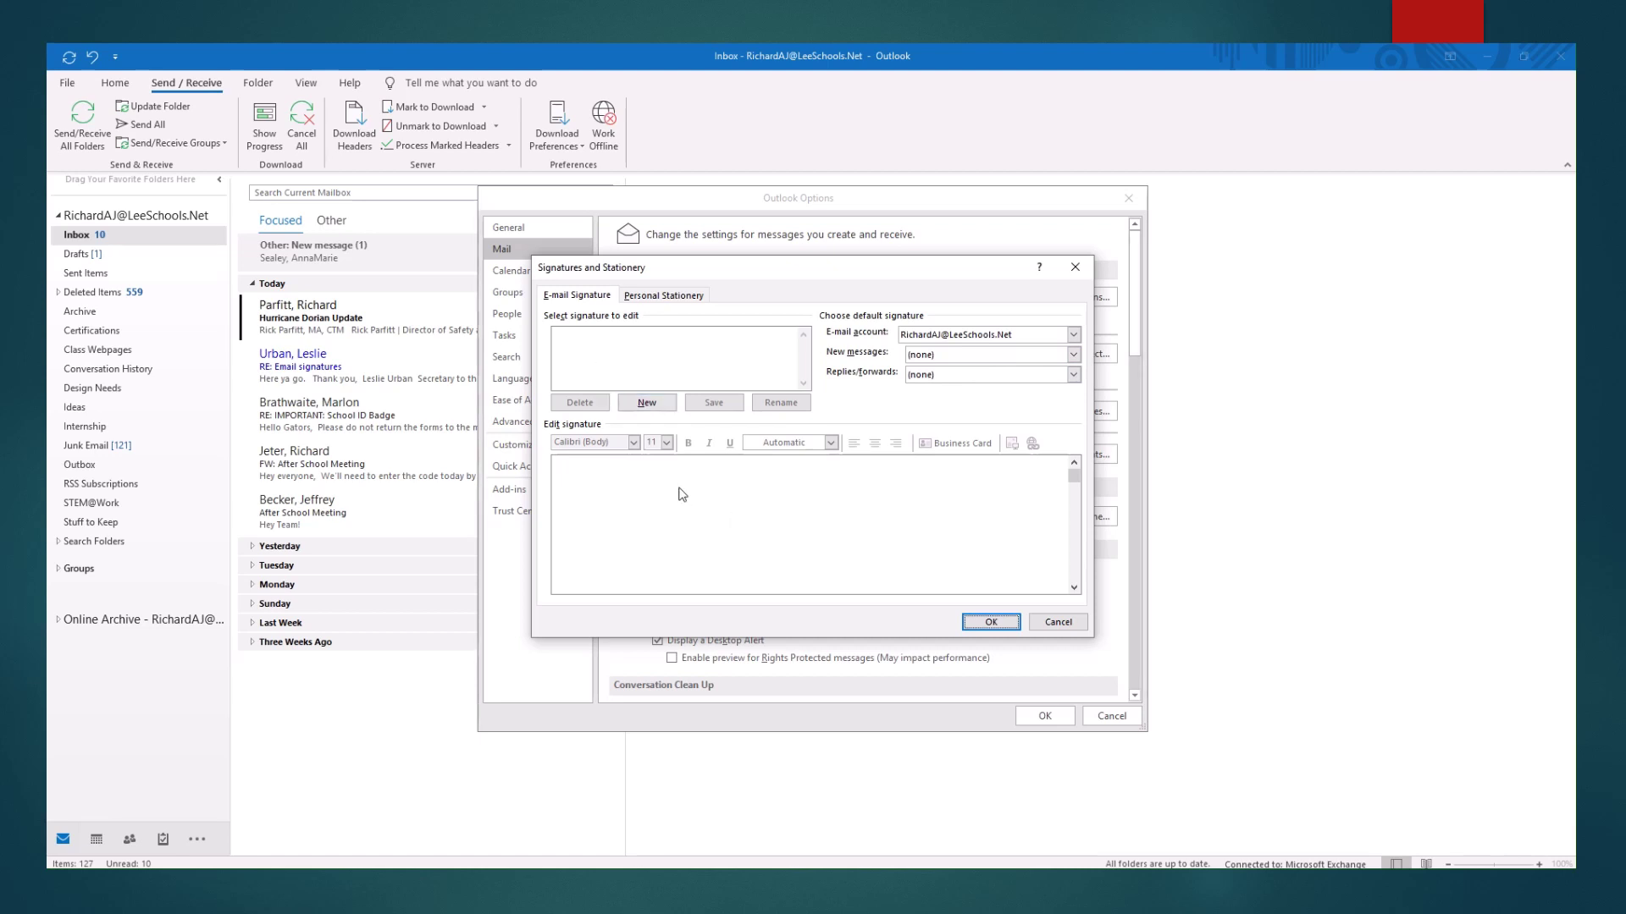
Add a new signature named Jeter and place the cursor in its empty edit box.
{"action": "left_click", "coordinate": [647, 403]}
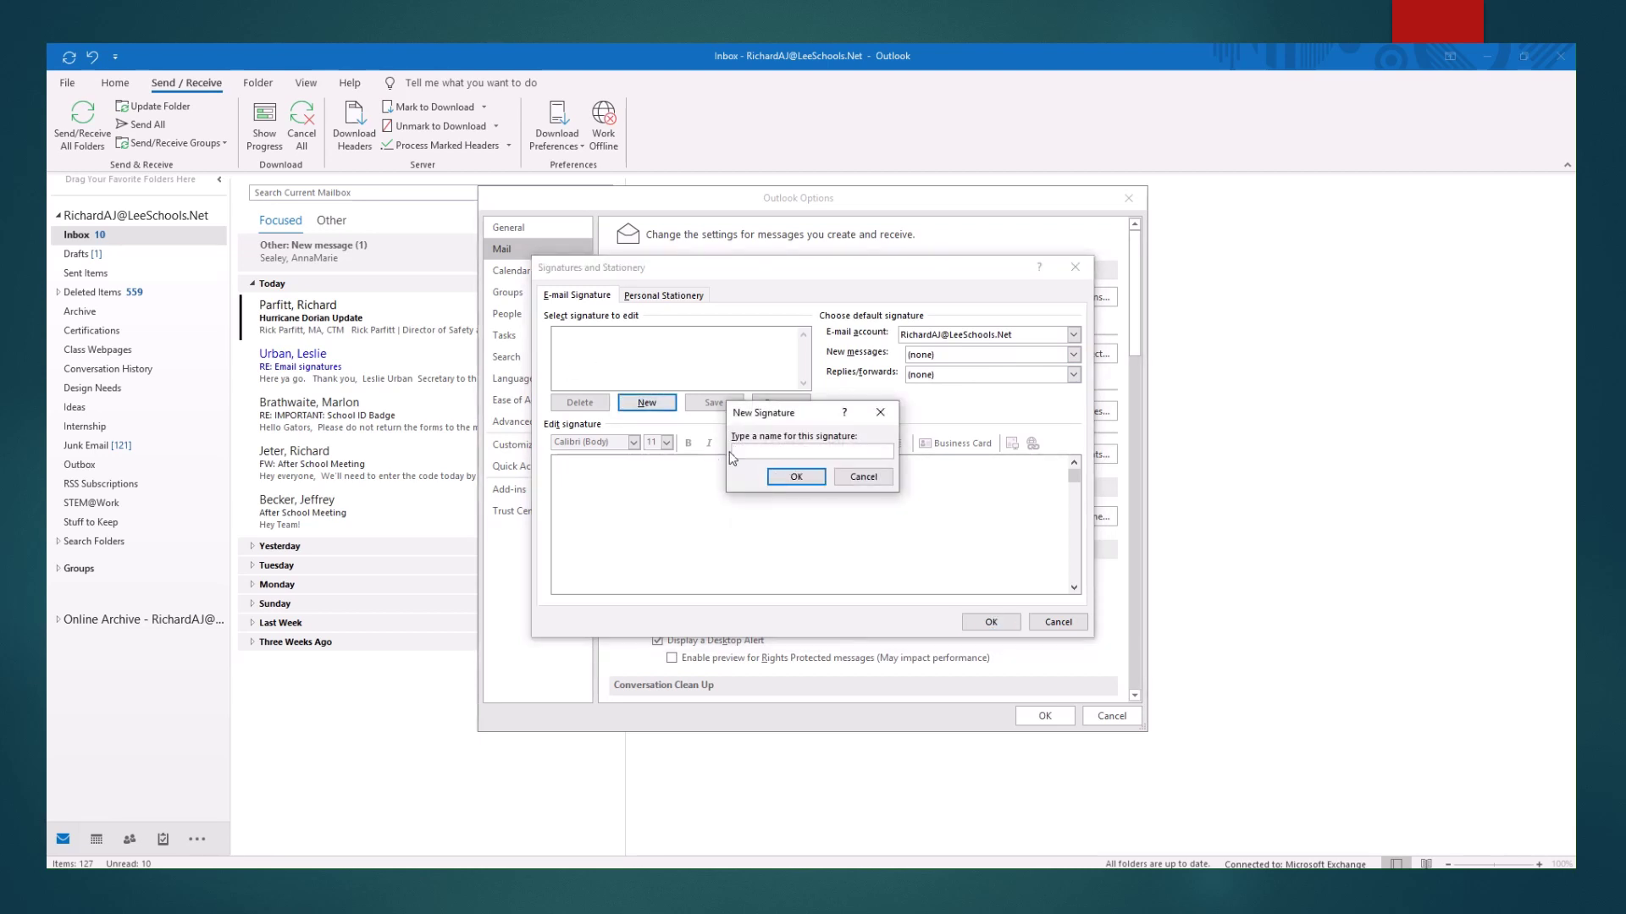
{"action": "type", "text": "Jeter"}
{"action": "left_click", "coordinate": [795, 477]}
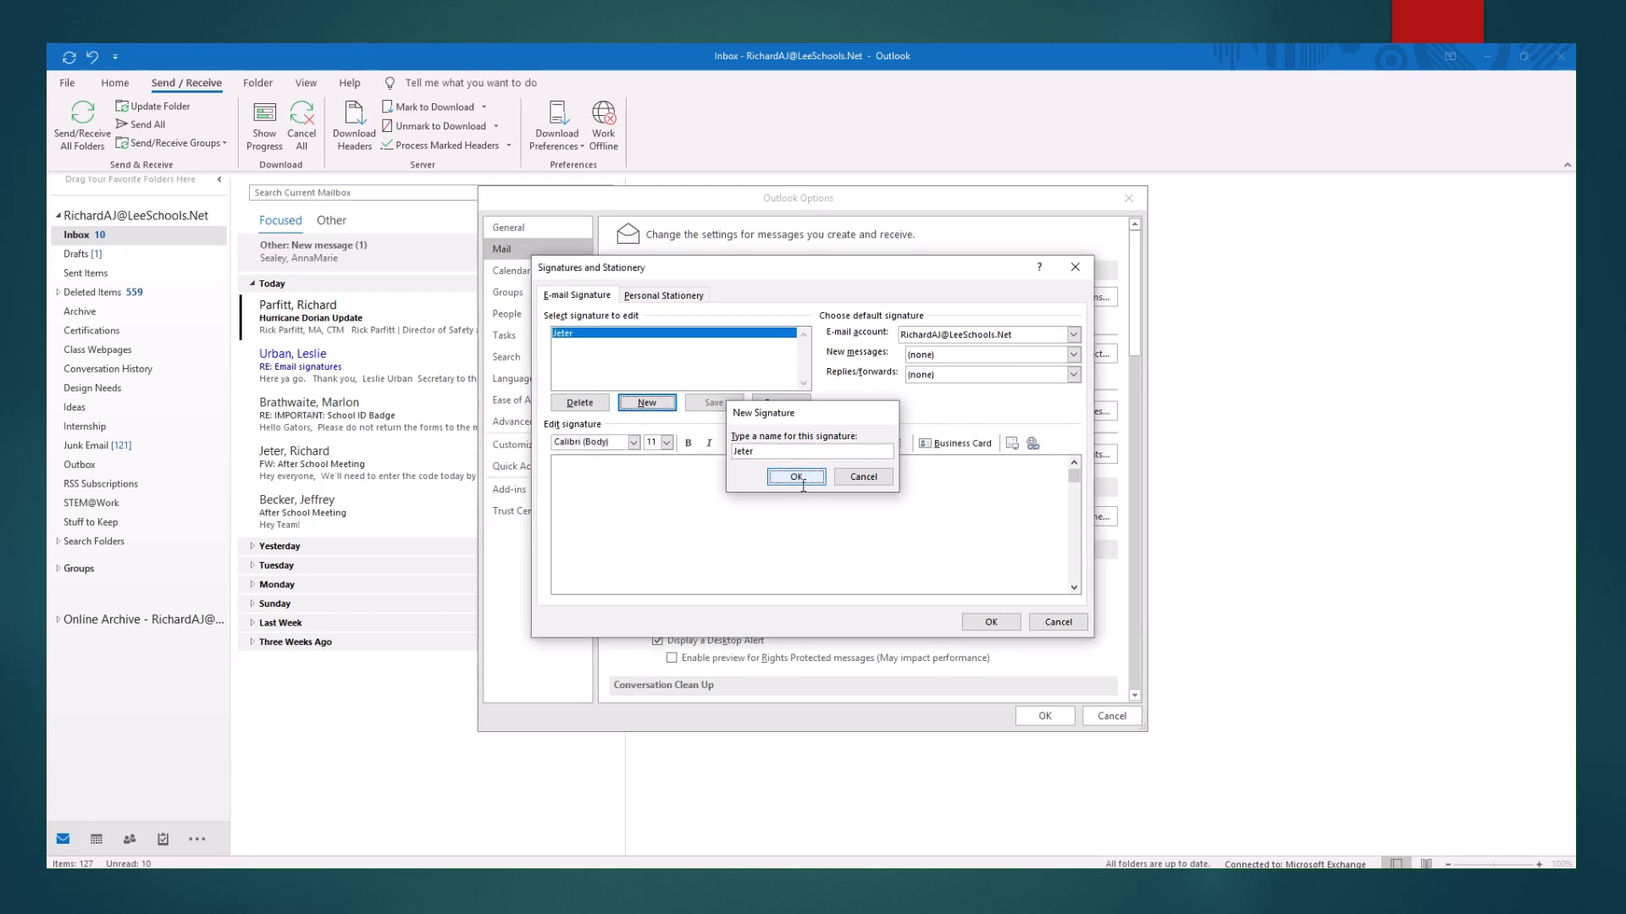
{"action": "left_click", "coordinate": [597, 483]}
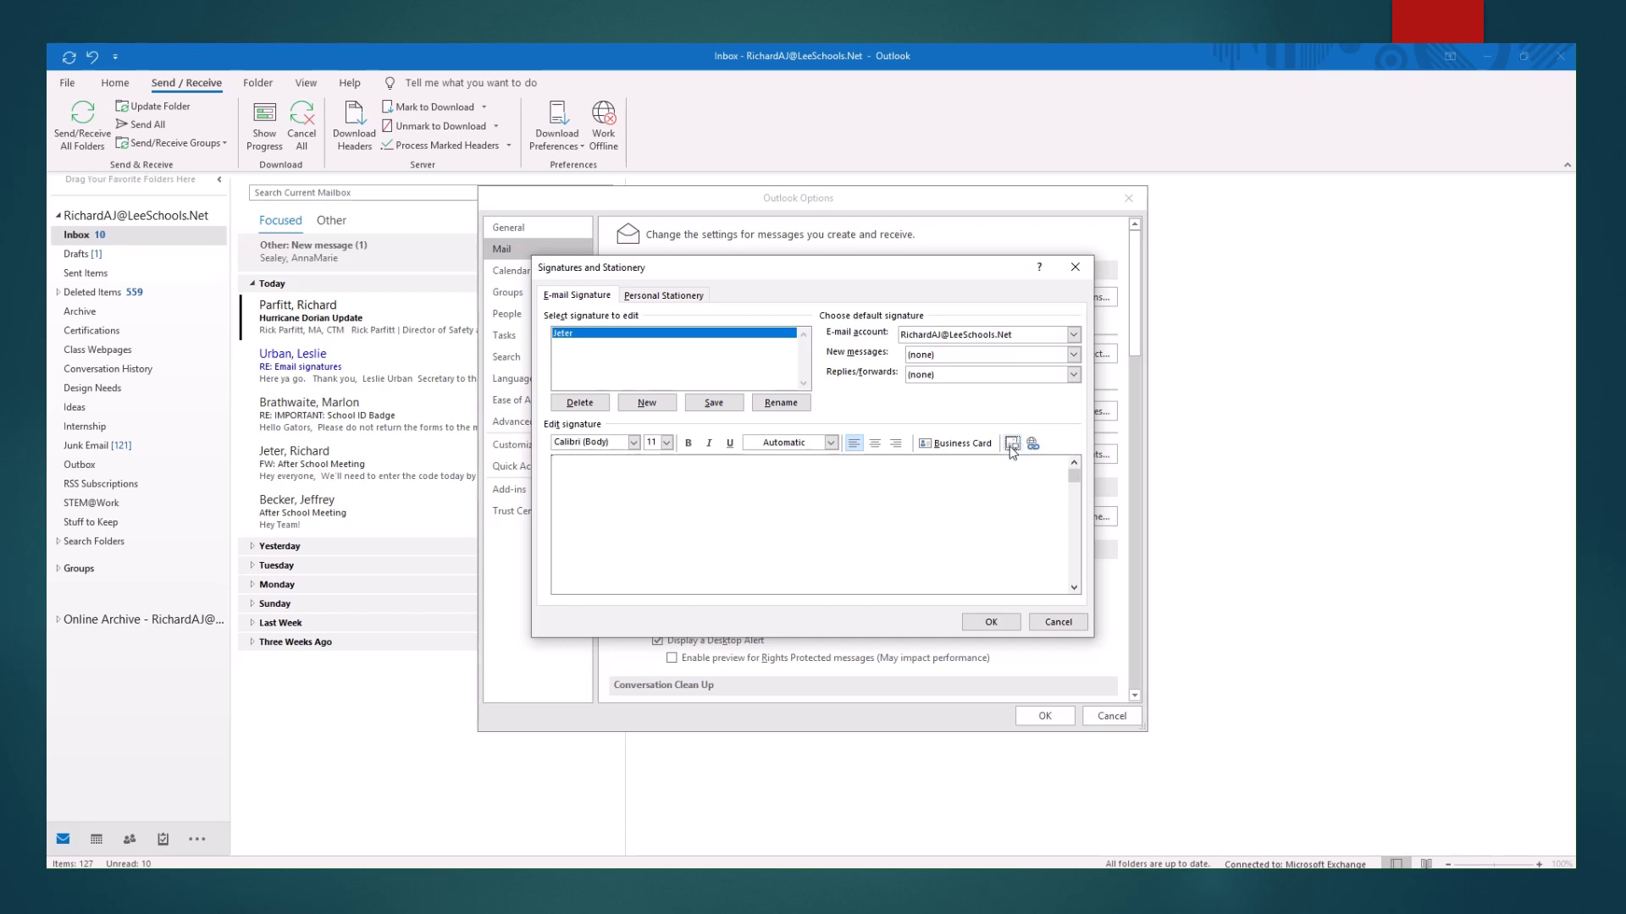
Insert the sig5 image from Downloads into the Jeter signature, browsing in Medium icons view.
{"action": "left_click", "coordinate": [1012, 446]}
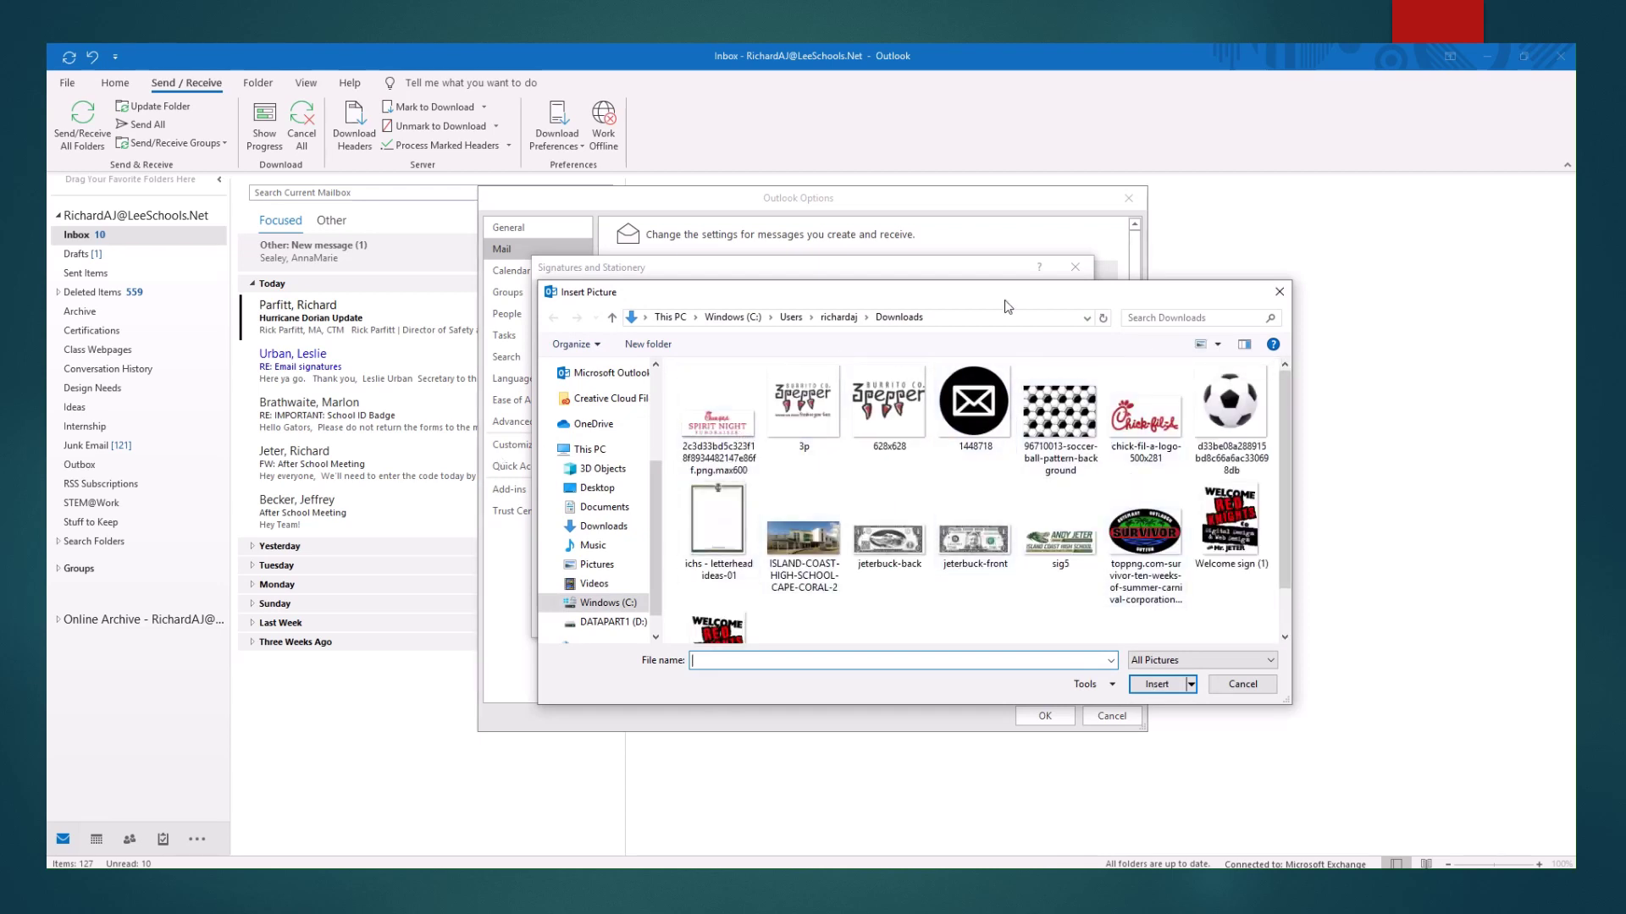
{"action": "left_click", "coordinate": [1218, 345]}
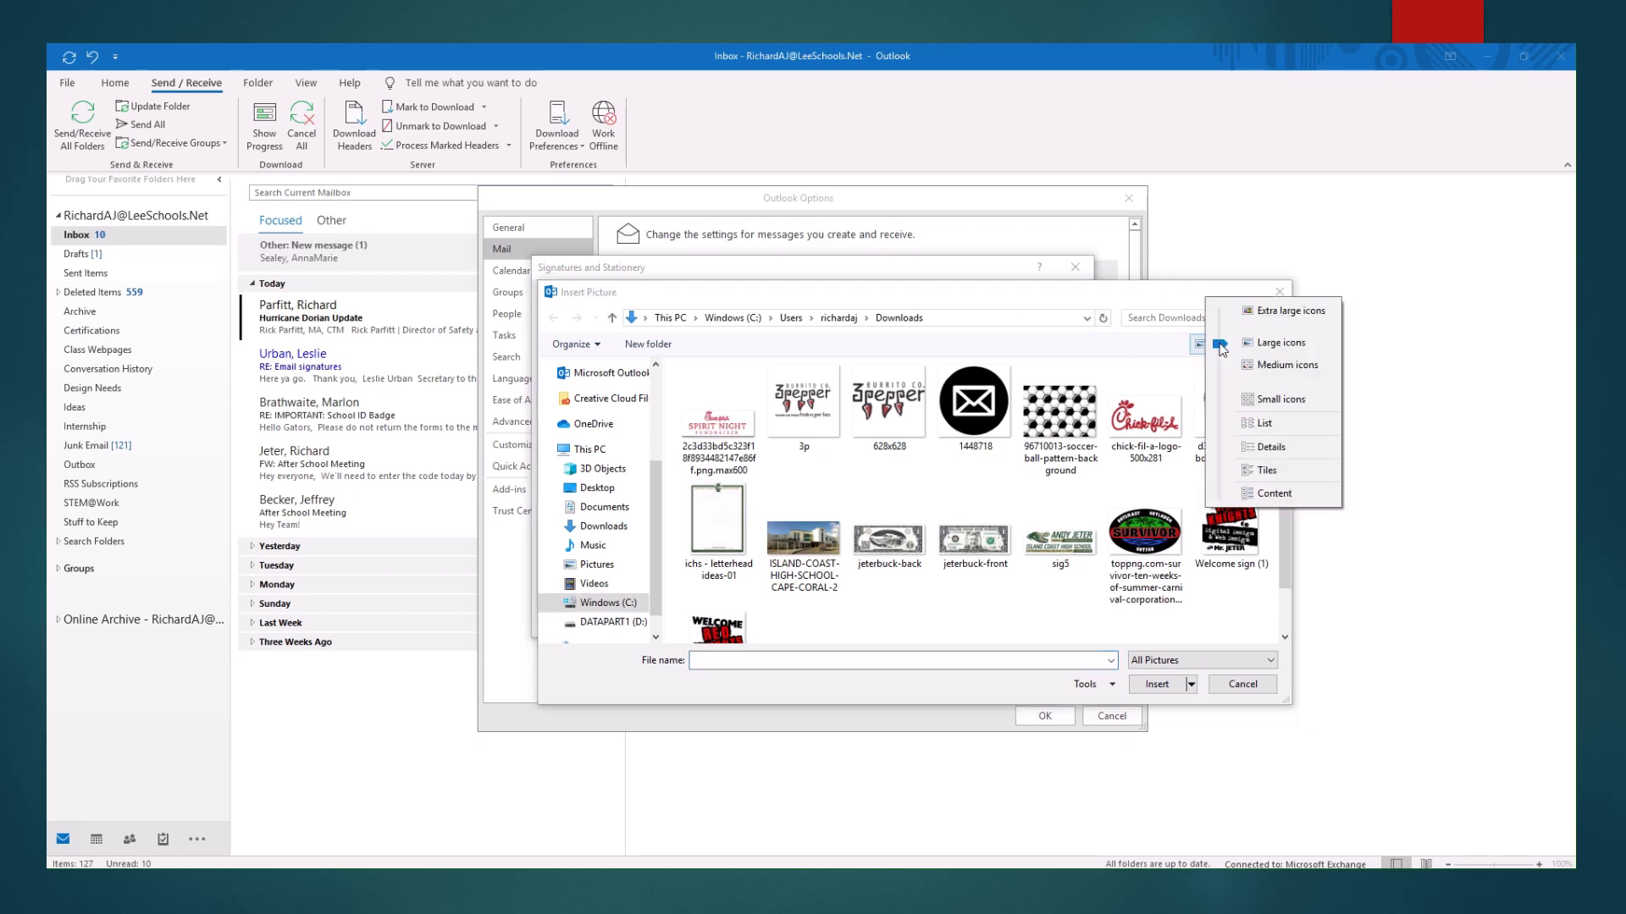
{"action": "left_click_drag", "start_coordinate": [1222, 350], "coordinate": [1227, 354]}
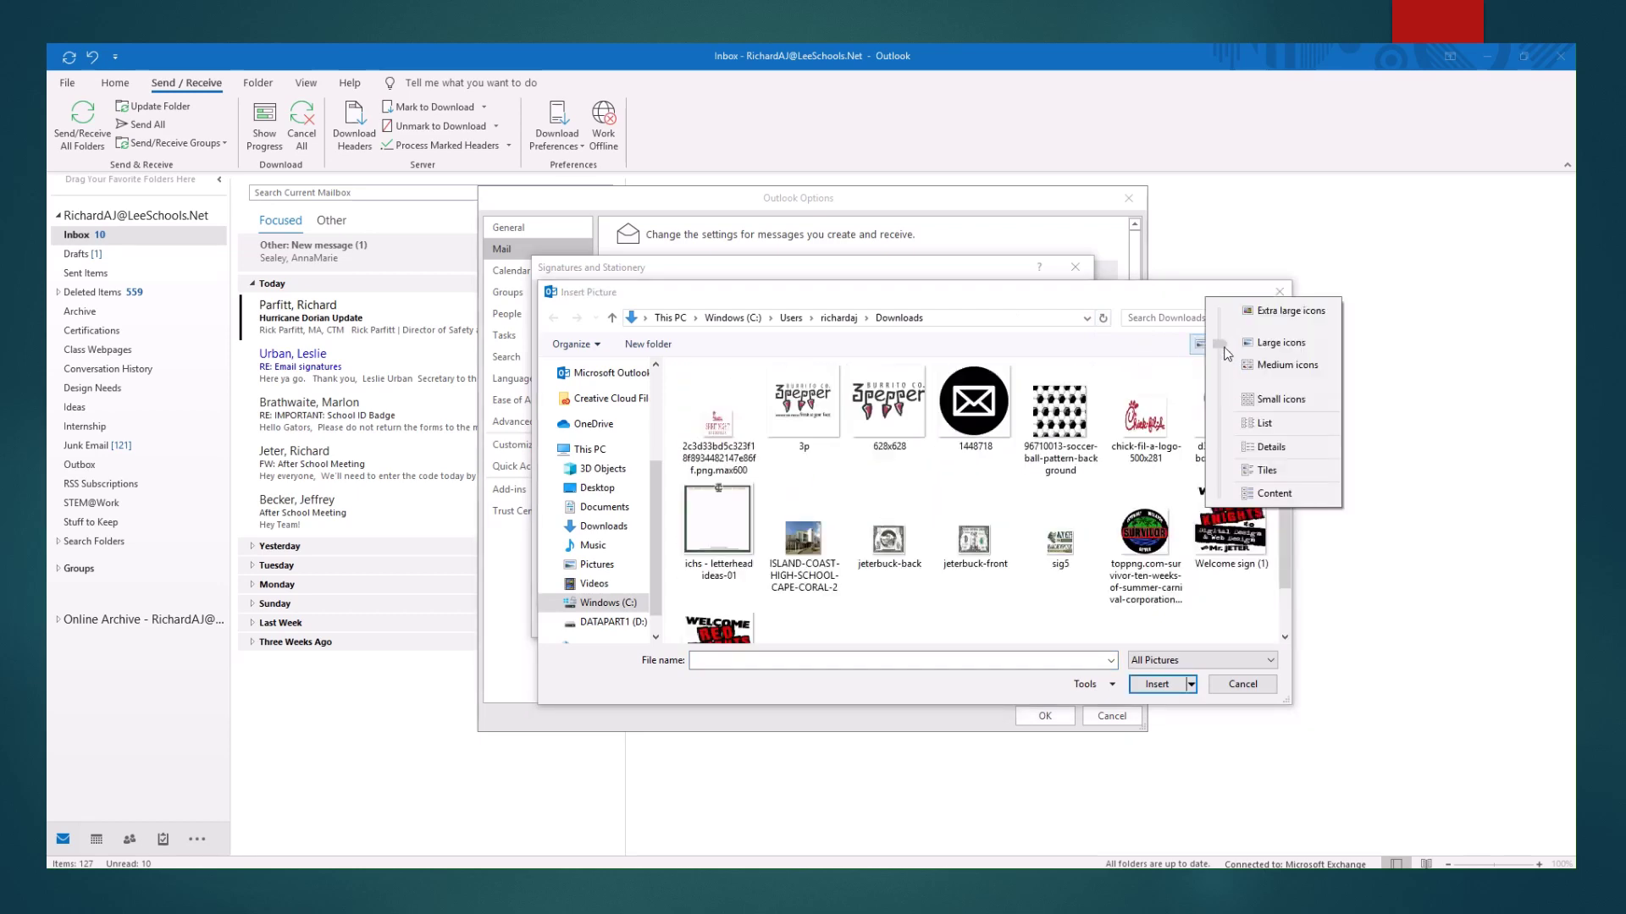
{"action": "left_click", "coordinate": [1227, 354]}
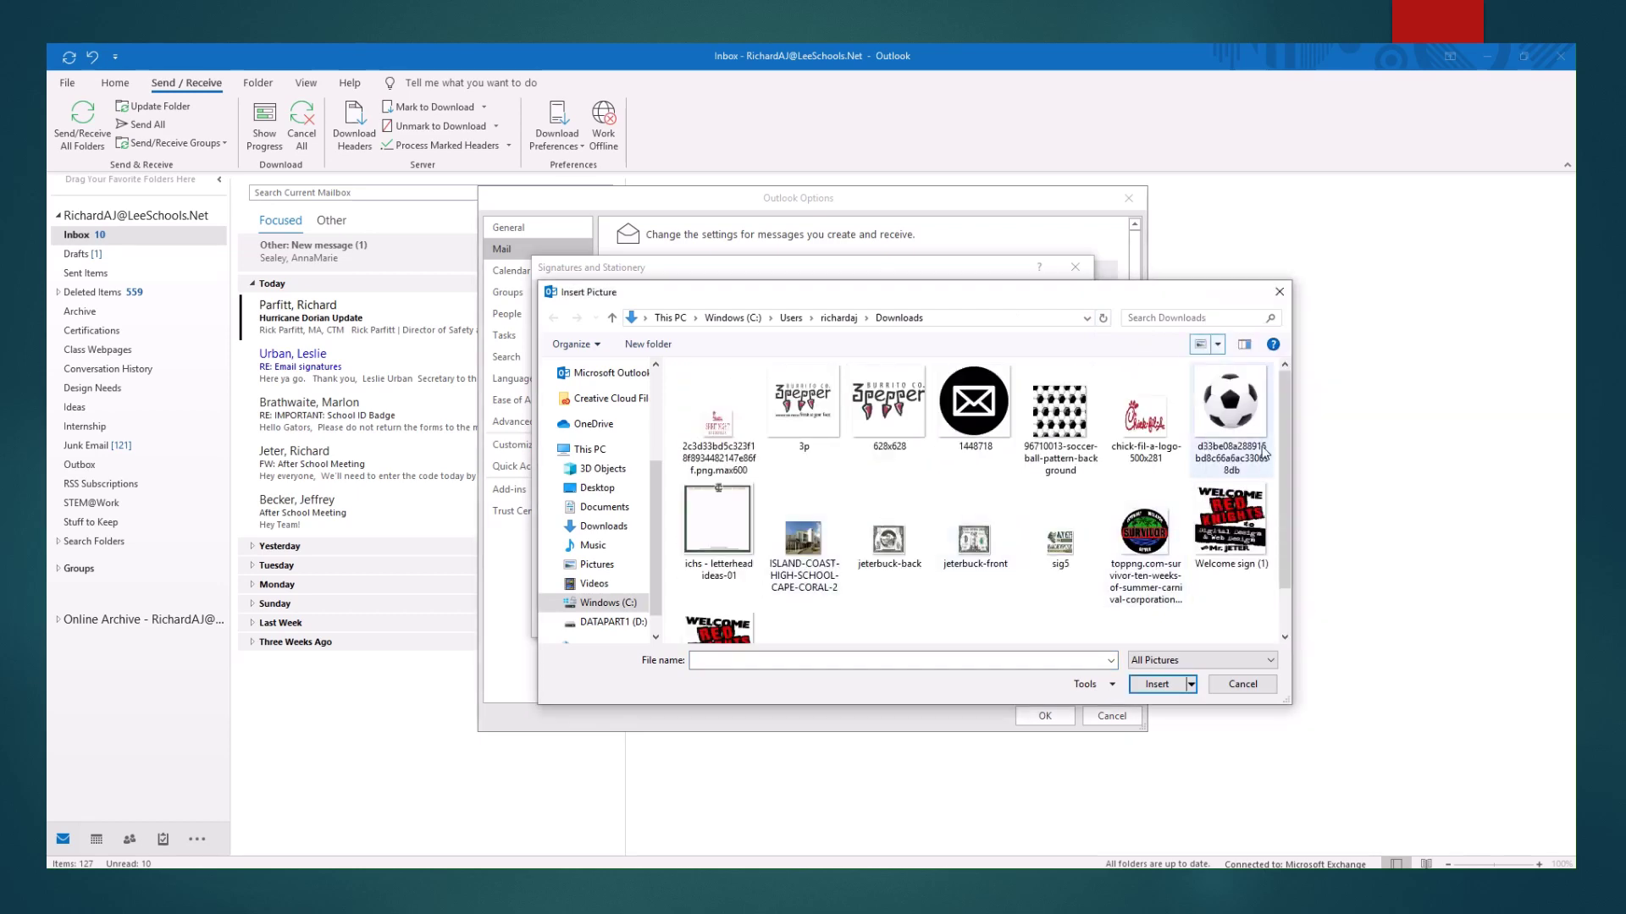
{"action": "left_click_drag", "start_coordinate": [1284, 426], "coordinate": [1278, 385]}
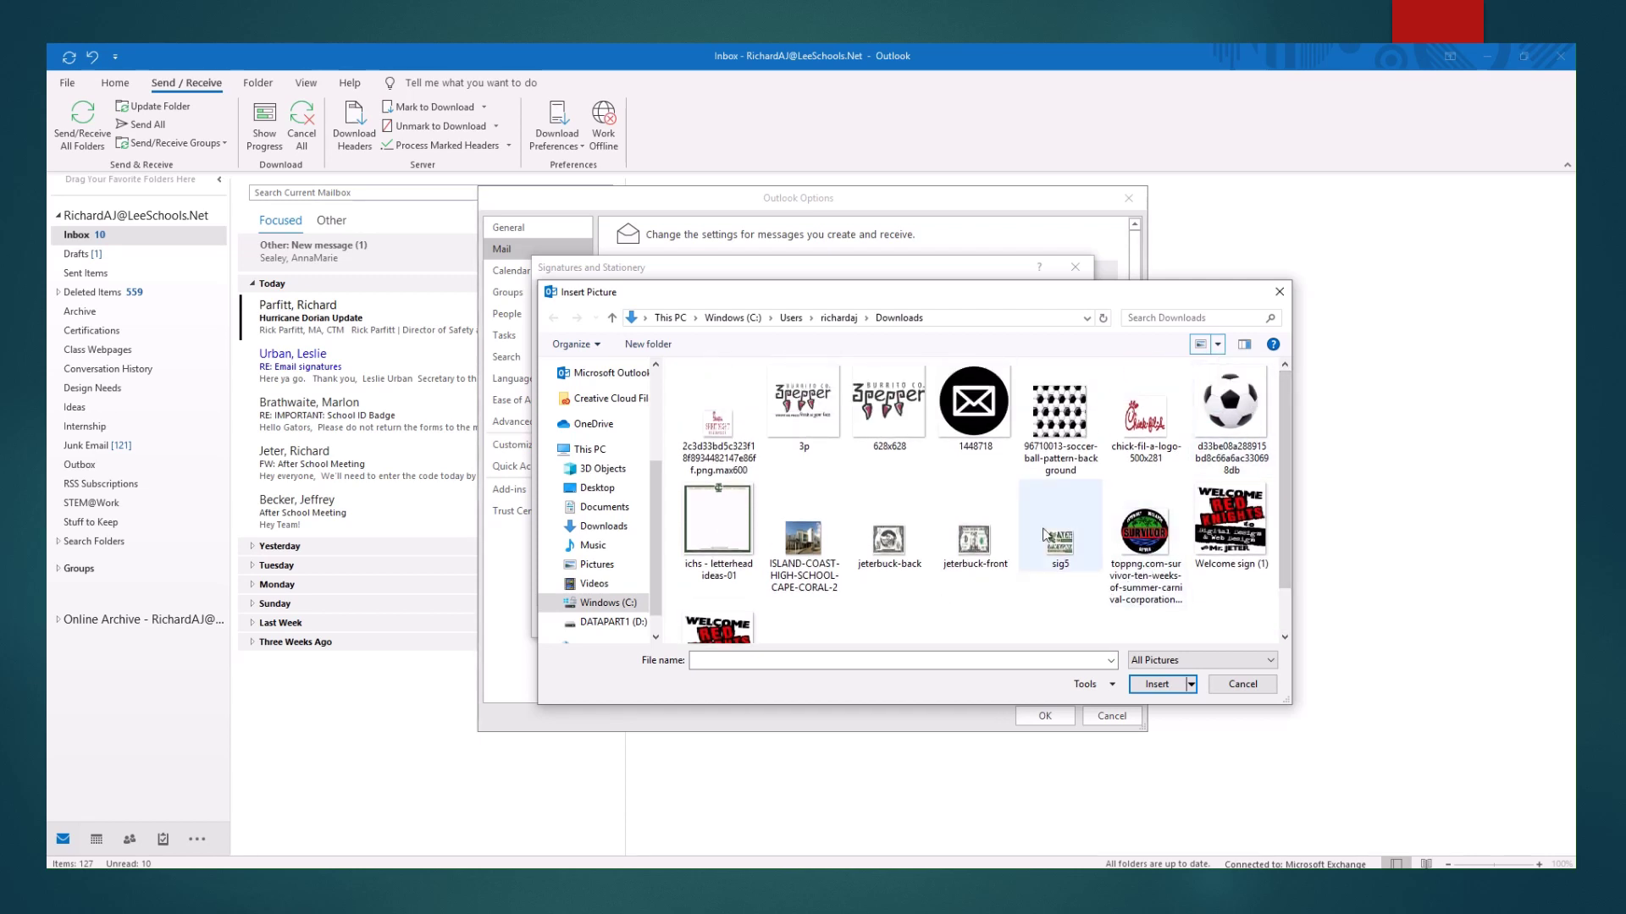
{"action": "left_click", "coordinate": [1218, 344]}
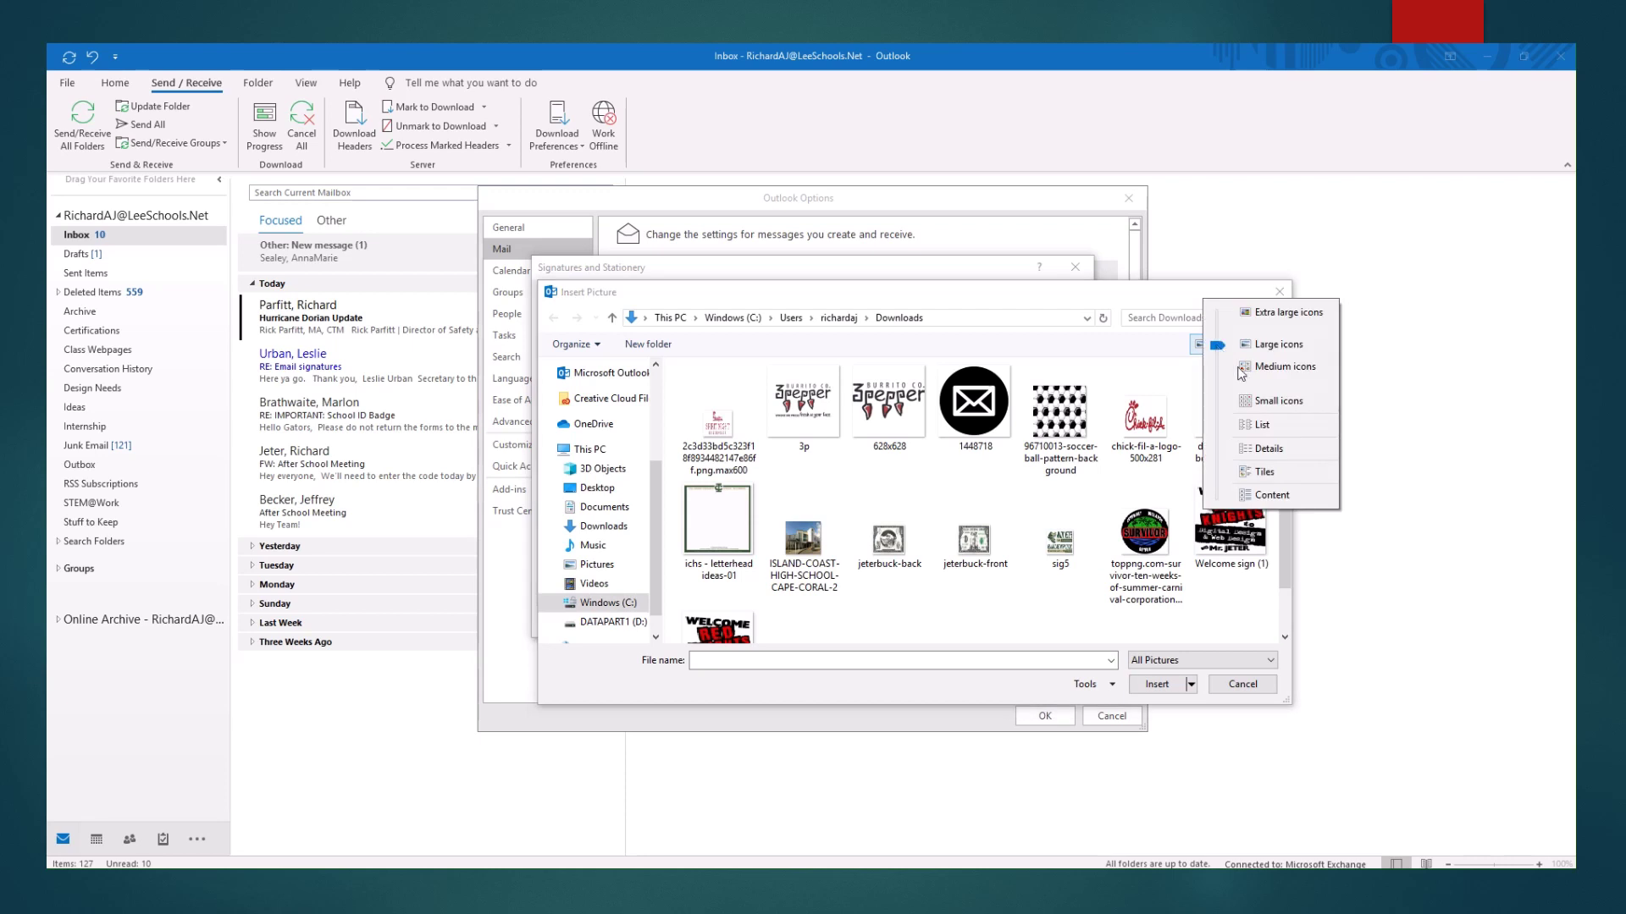
{"action": "left_click", "coordinate": [1104, 301]}
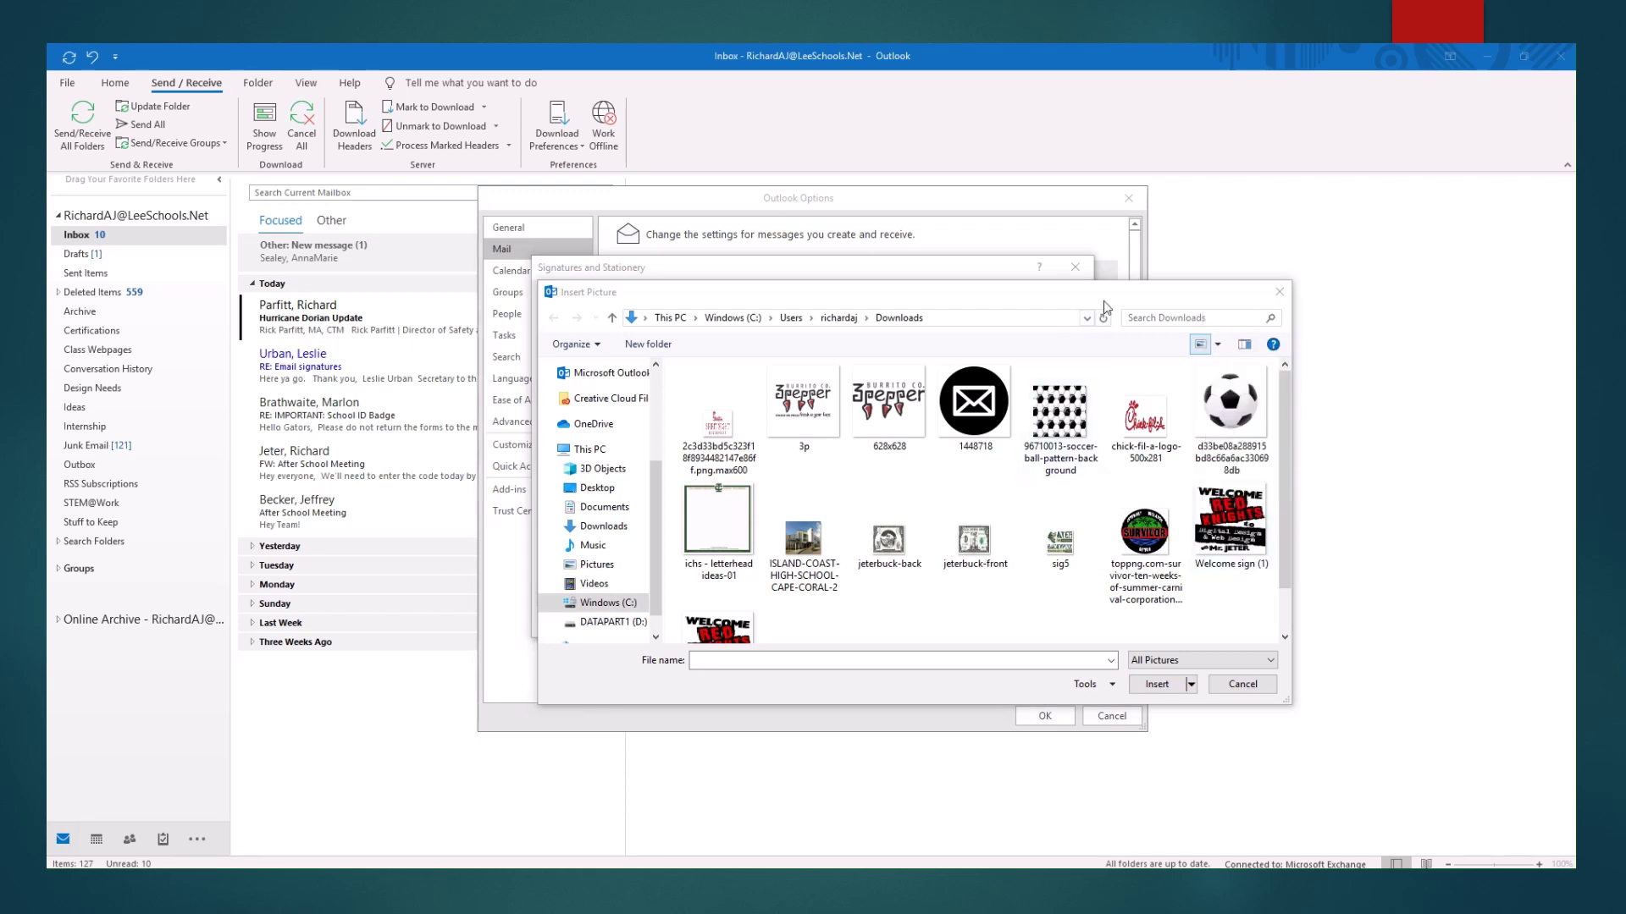
{"action": "left_click", "coordinate": [1068, 561]}
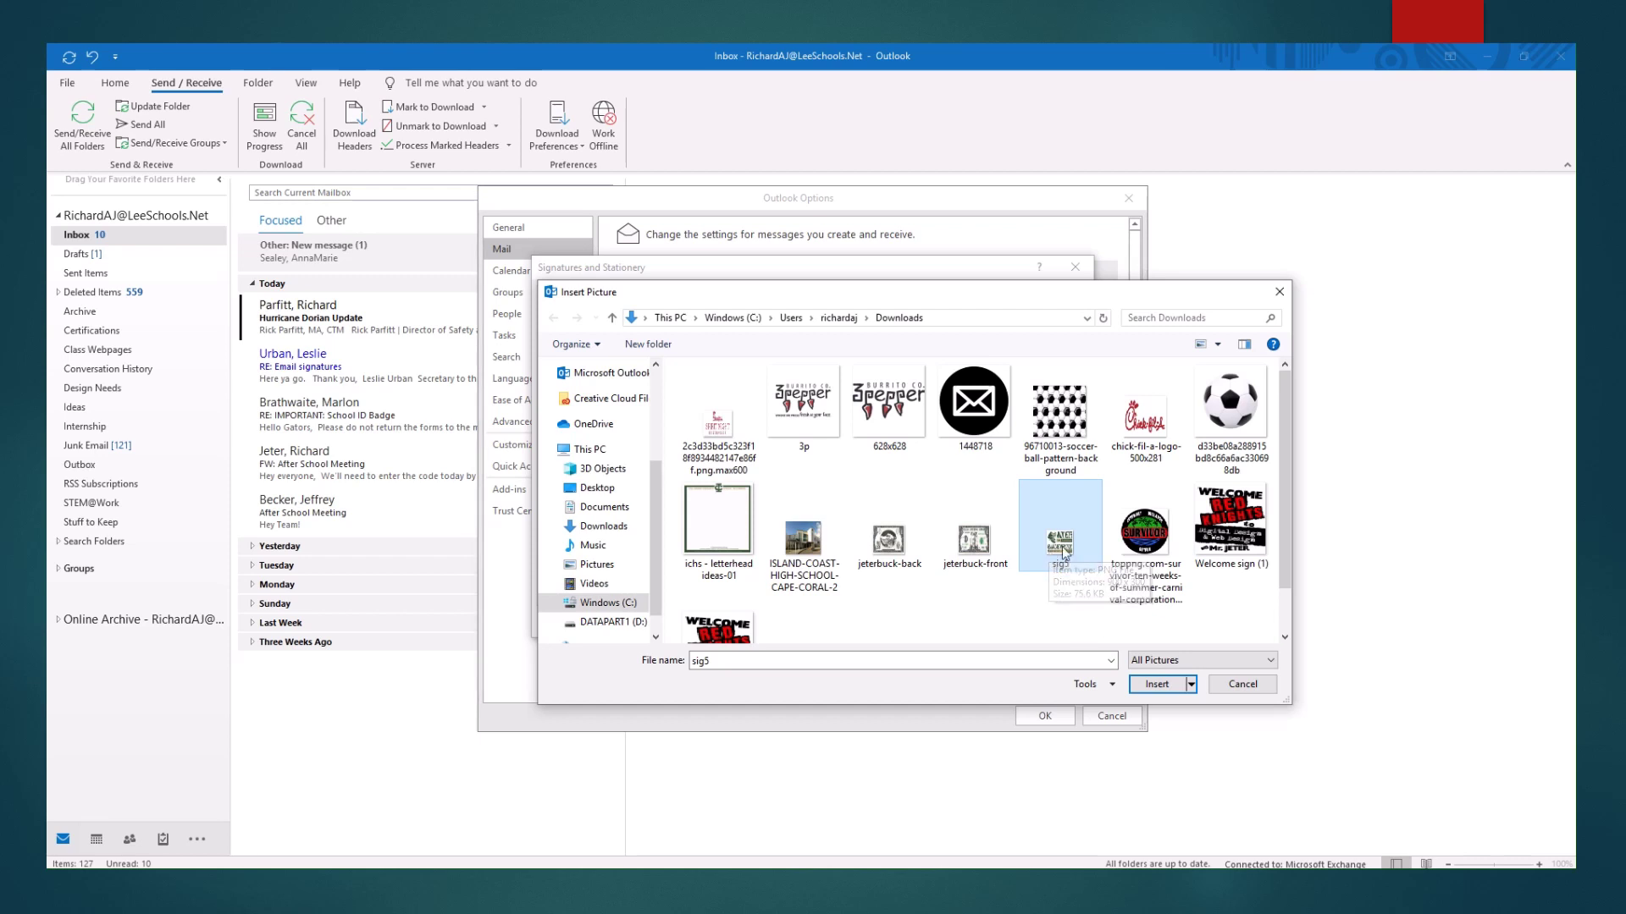
{"action": "left_click", "coordinate": [1149, 686]}
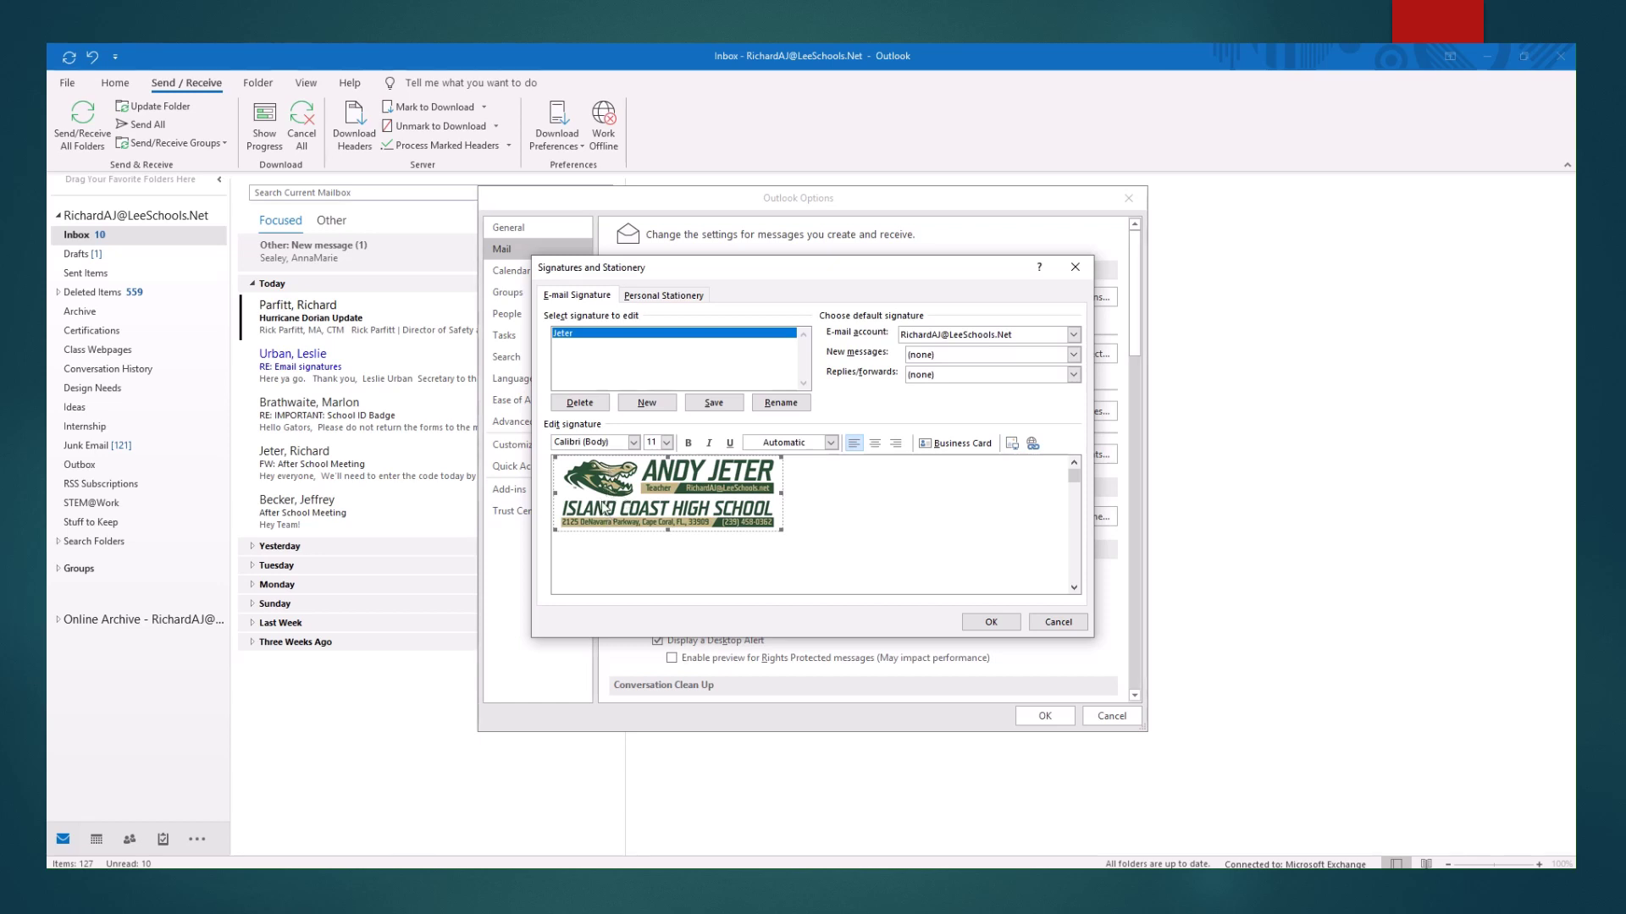
Select the sig5 school banner image in the Jeter signature body.
{"action": "left_click", "coordinate": [823, 544]}
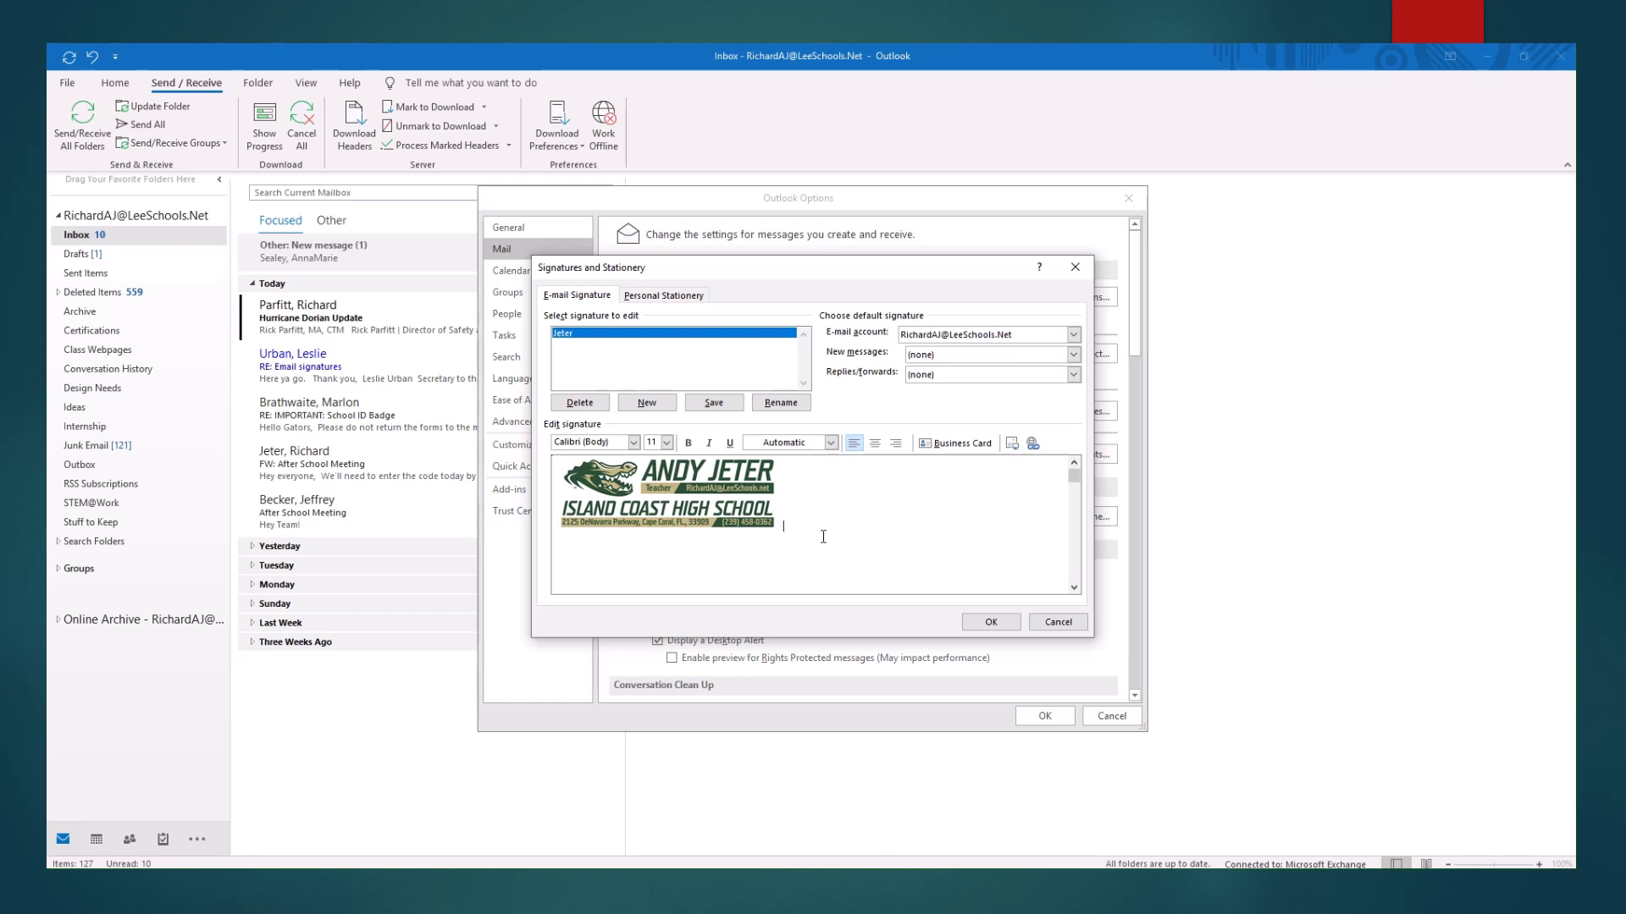
{"action": "left_click", "coordinate": [643, 498]}
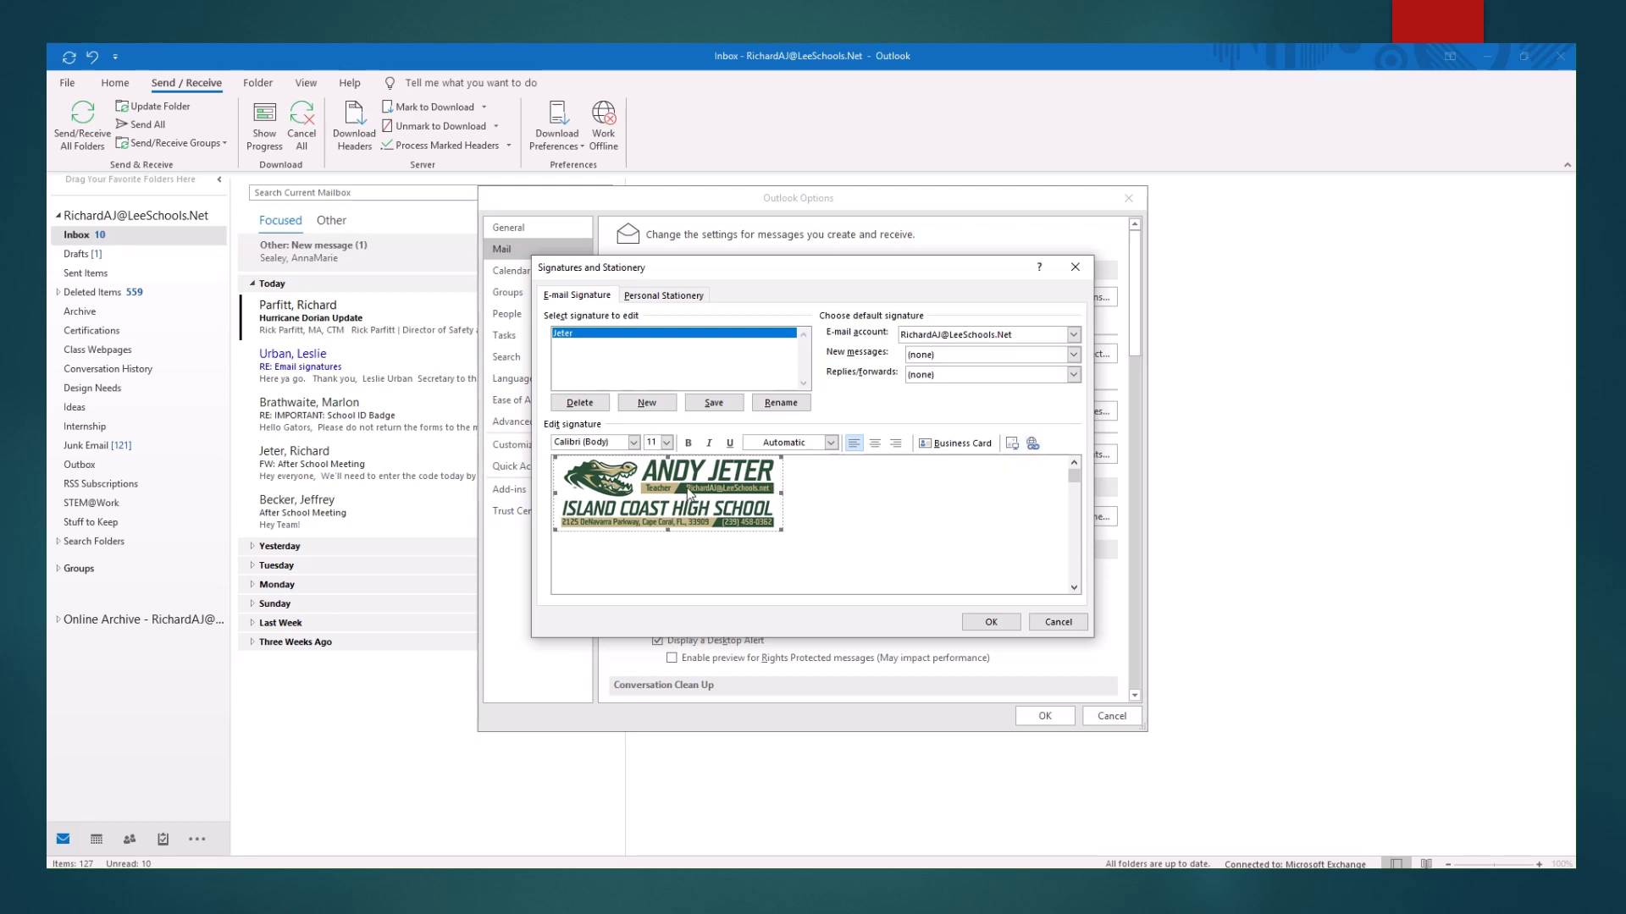
Hyperlink the banner image to the teacher's school e-mail address using the E-mail Address link type.
{"action": "left_click", "coordinate": [1033, 444]}
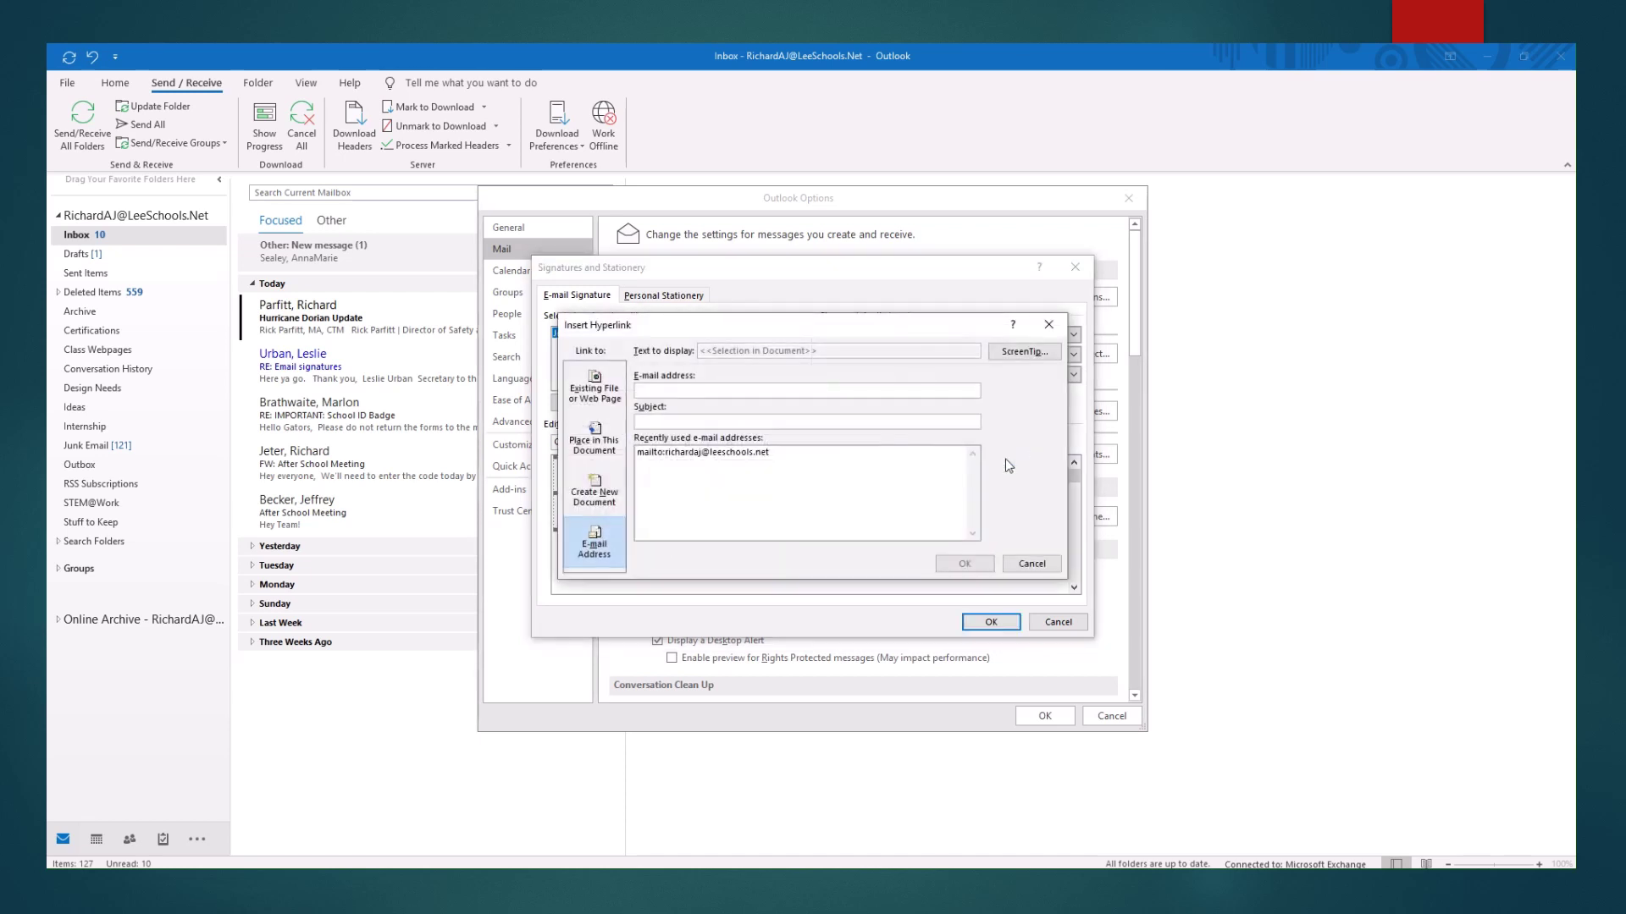
{"action": "left_click", "coordinate": [595, 388]}
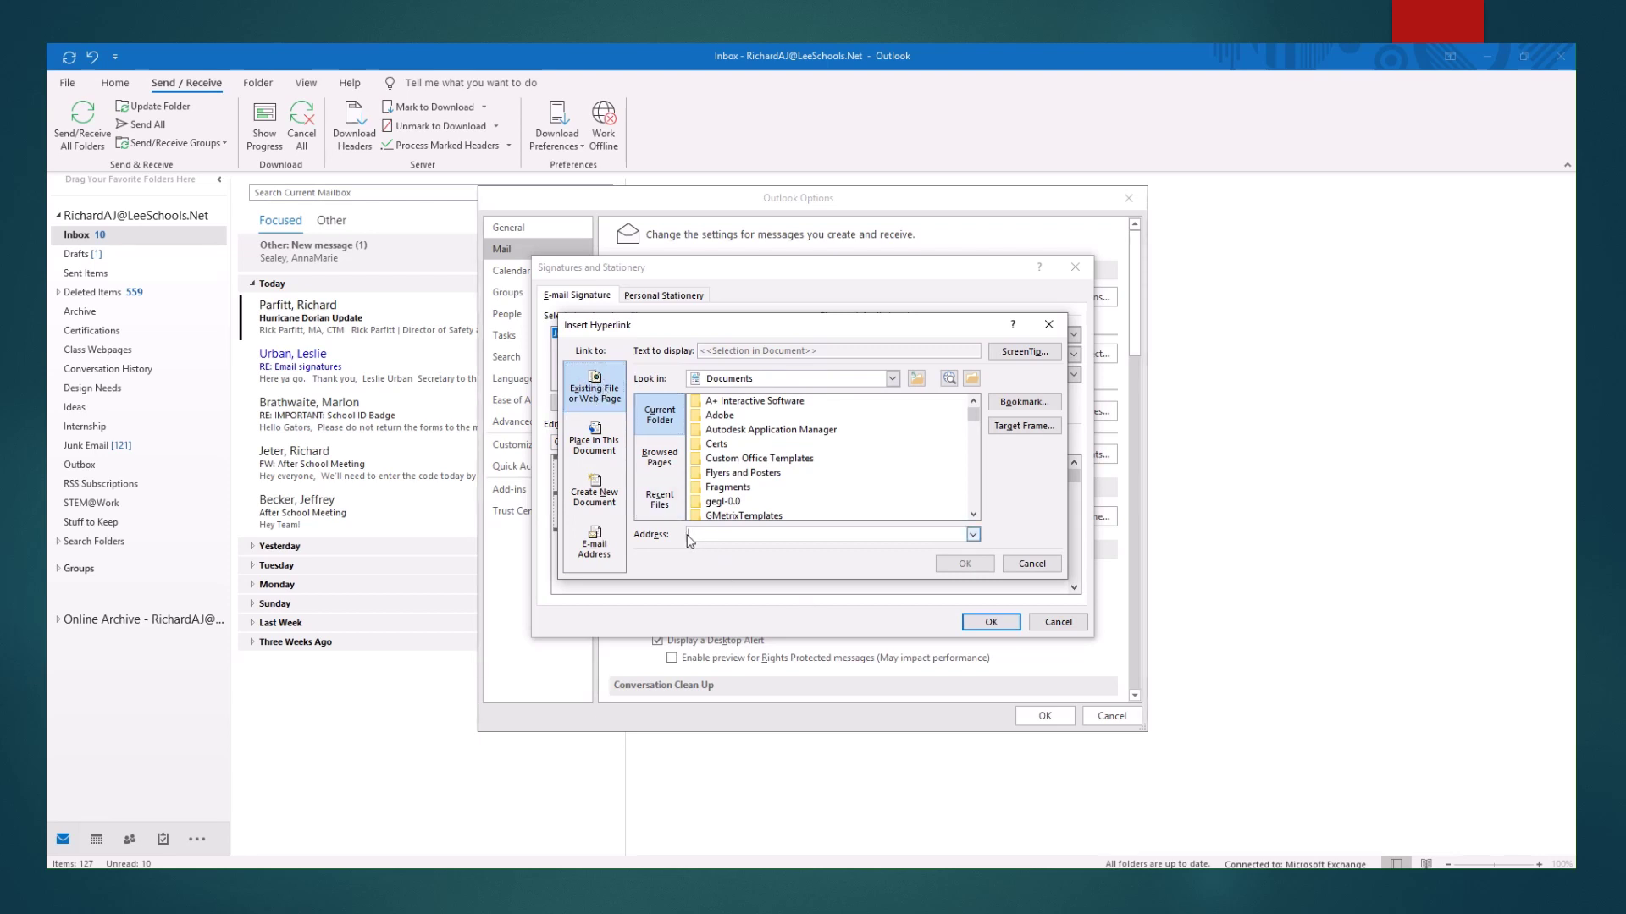
{"action": "left_click", "coordinate": [815, 535]}
{"action": "type", "text": "htt"}
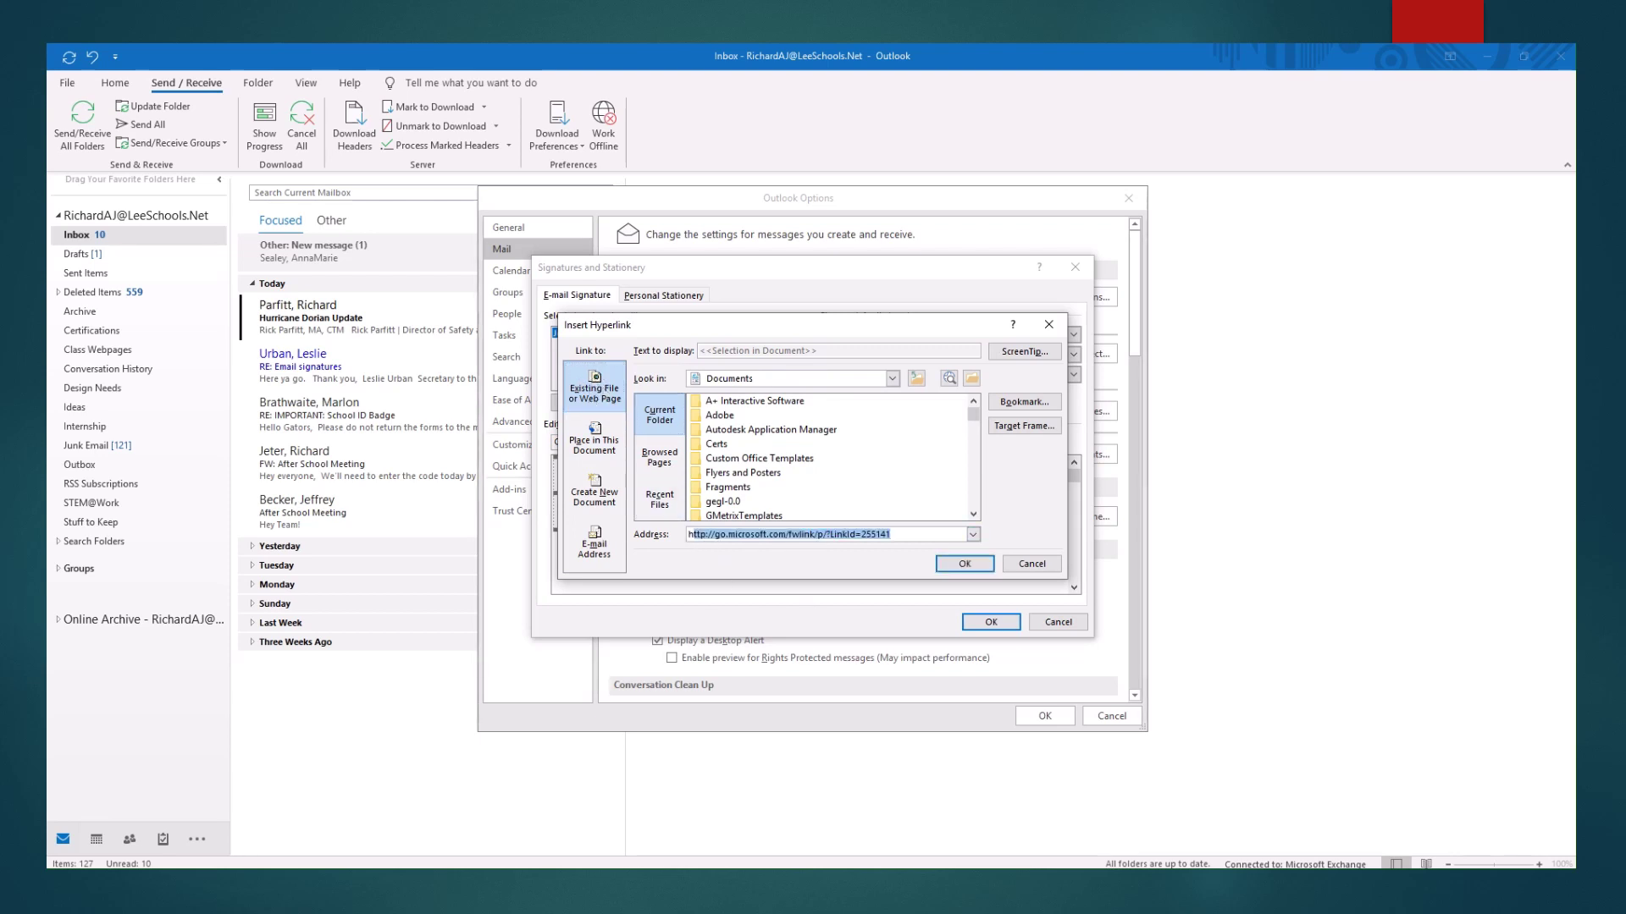
{"action": "type", "text": "p"}
{"action": "type", "text": "://l"}
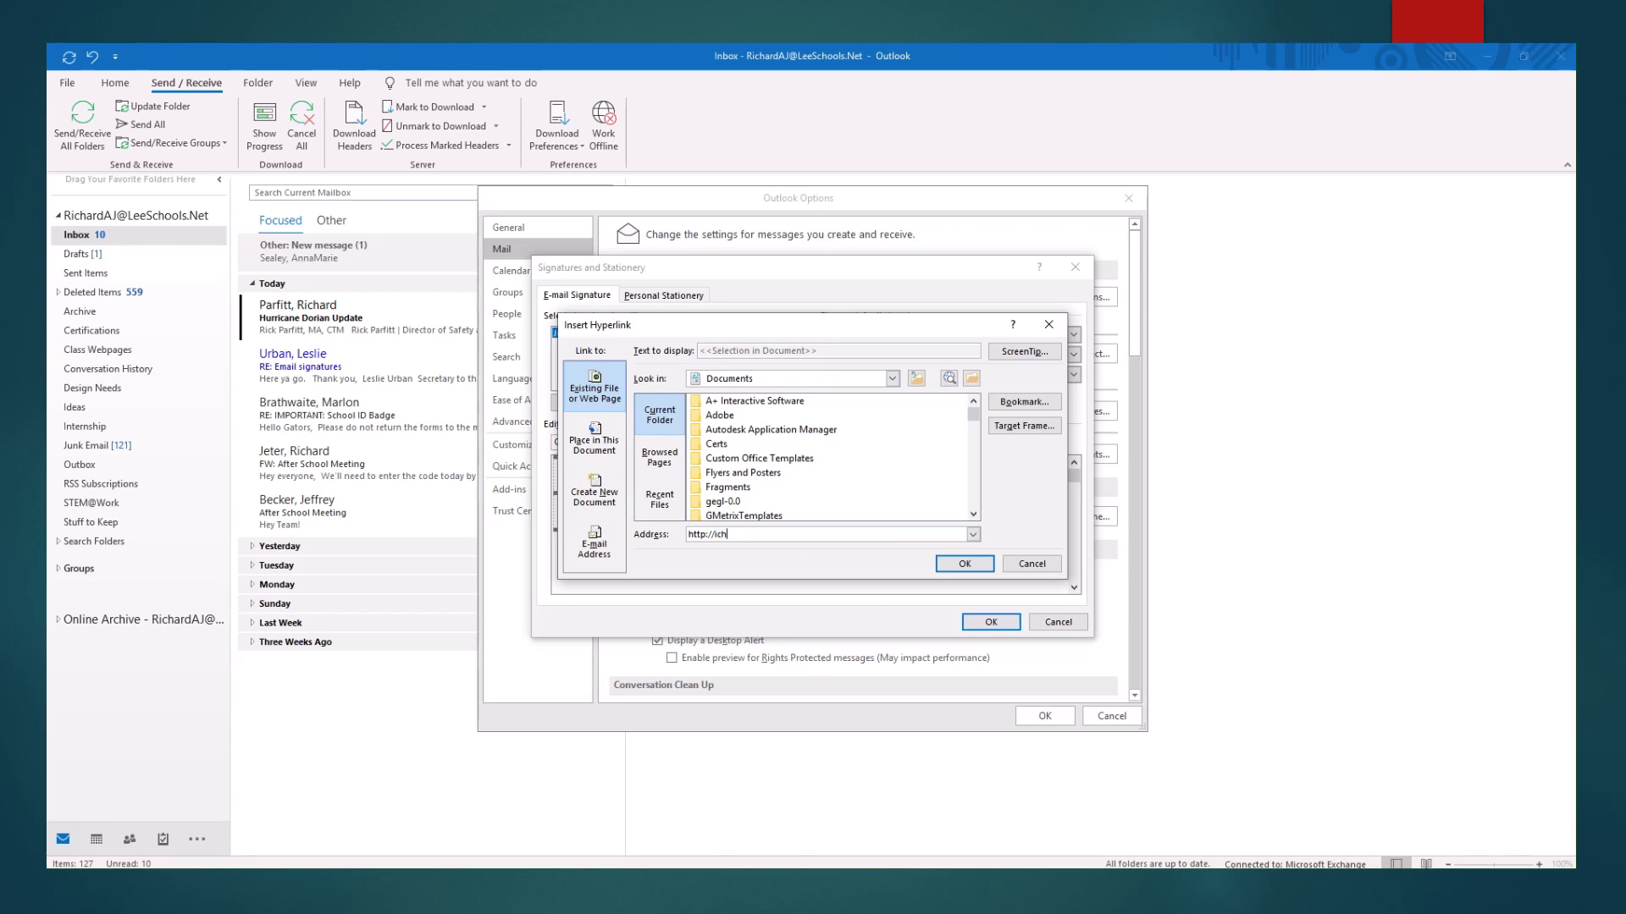
{"action": "type", "text": "ch.leeschools.net"}
{"action": "left_click", "coordinate": [606, 549]}
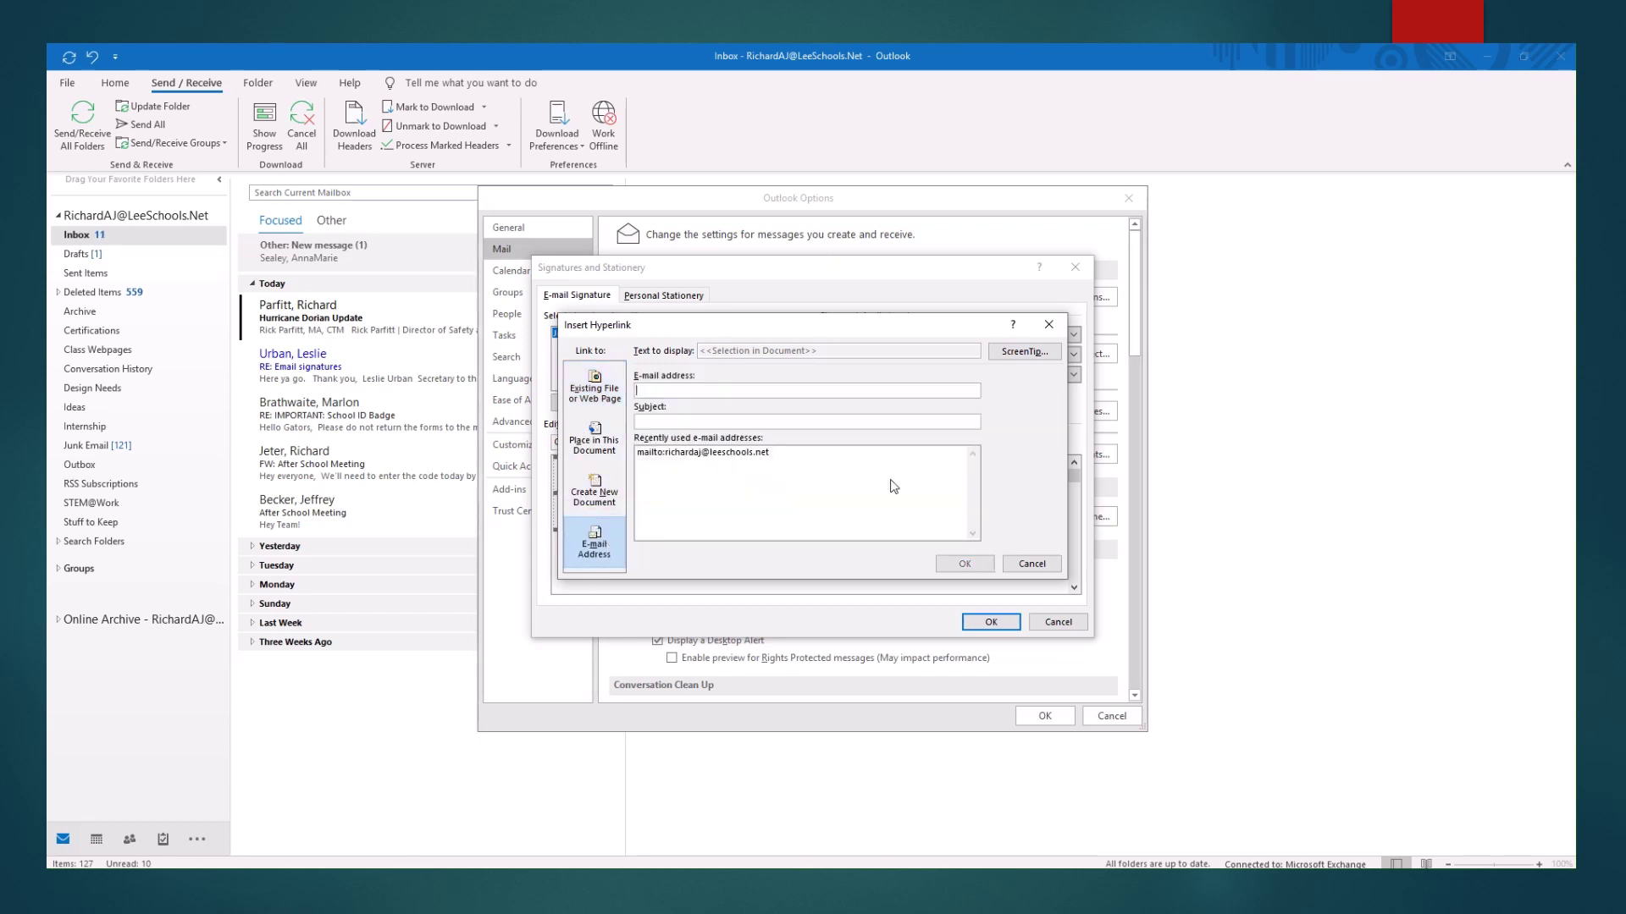
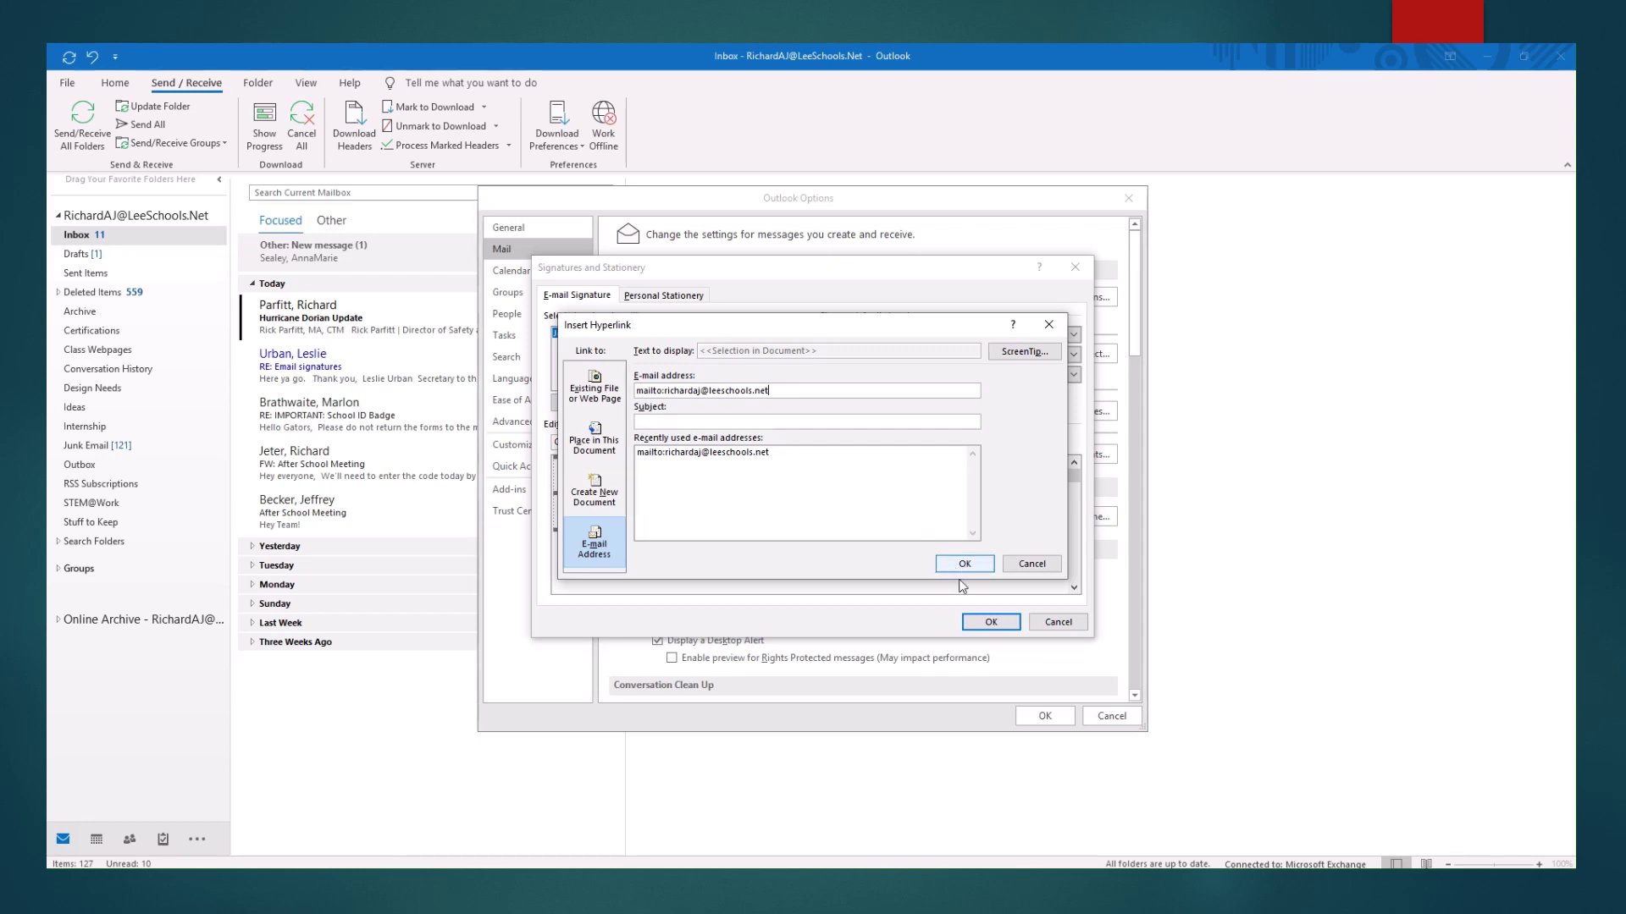
{"action": "left_click", "coordinate": [954, 565]}
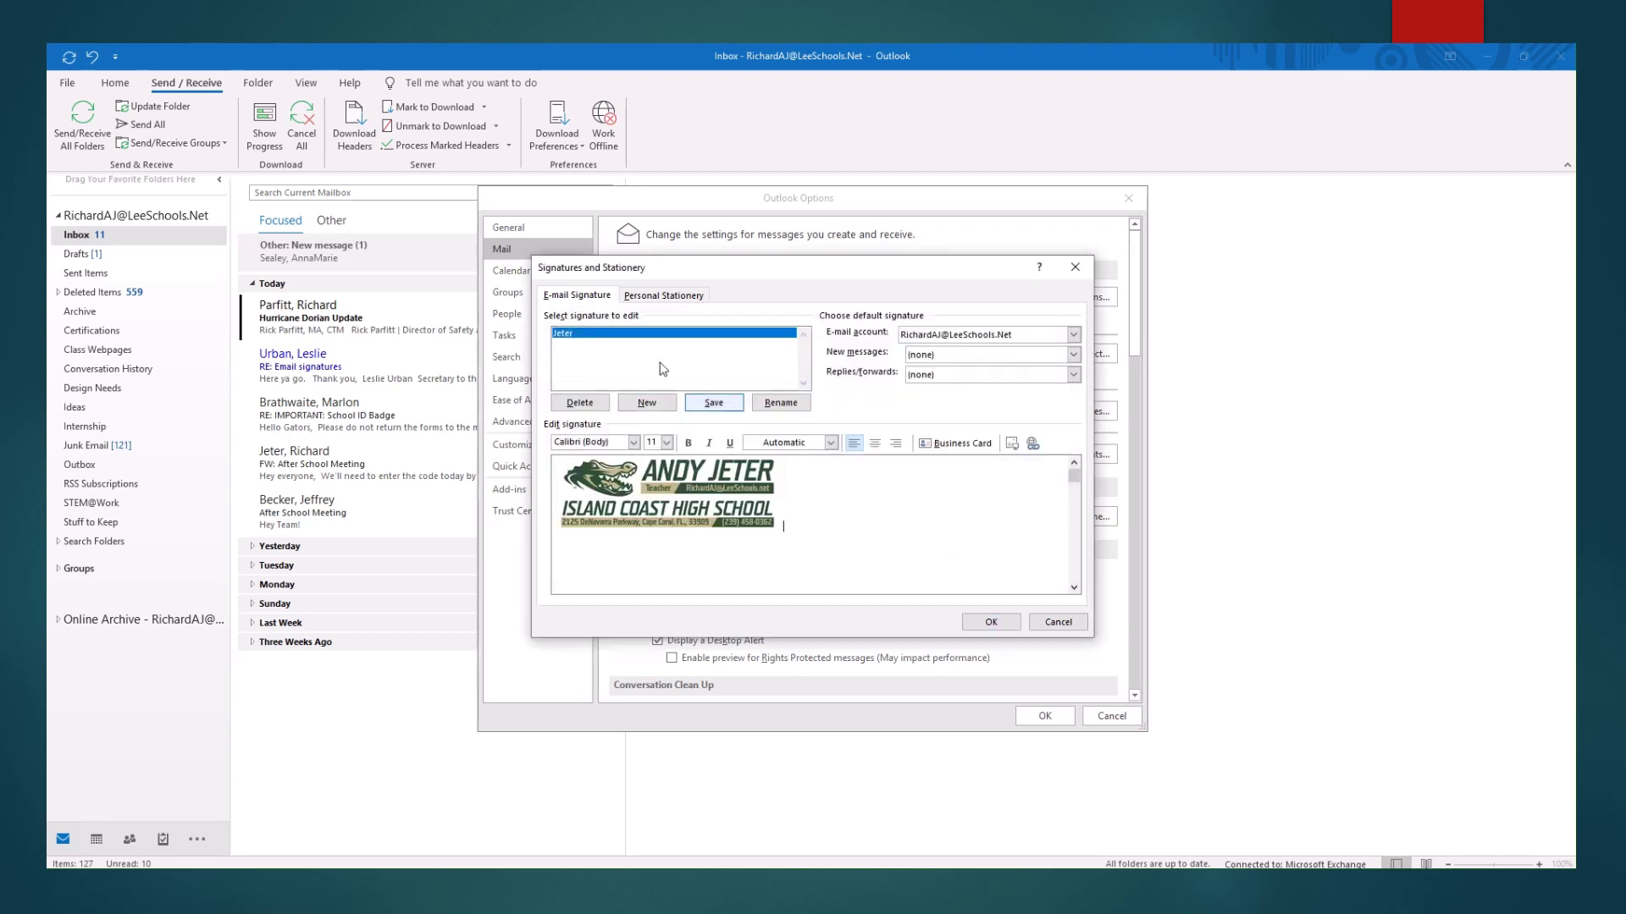
Save the Jeter signature, make it the default for replies/forwards, and close Signatures with OK.
{"action": "left_click", "coordinate": [716, 405]}
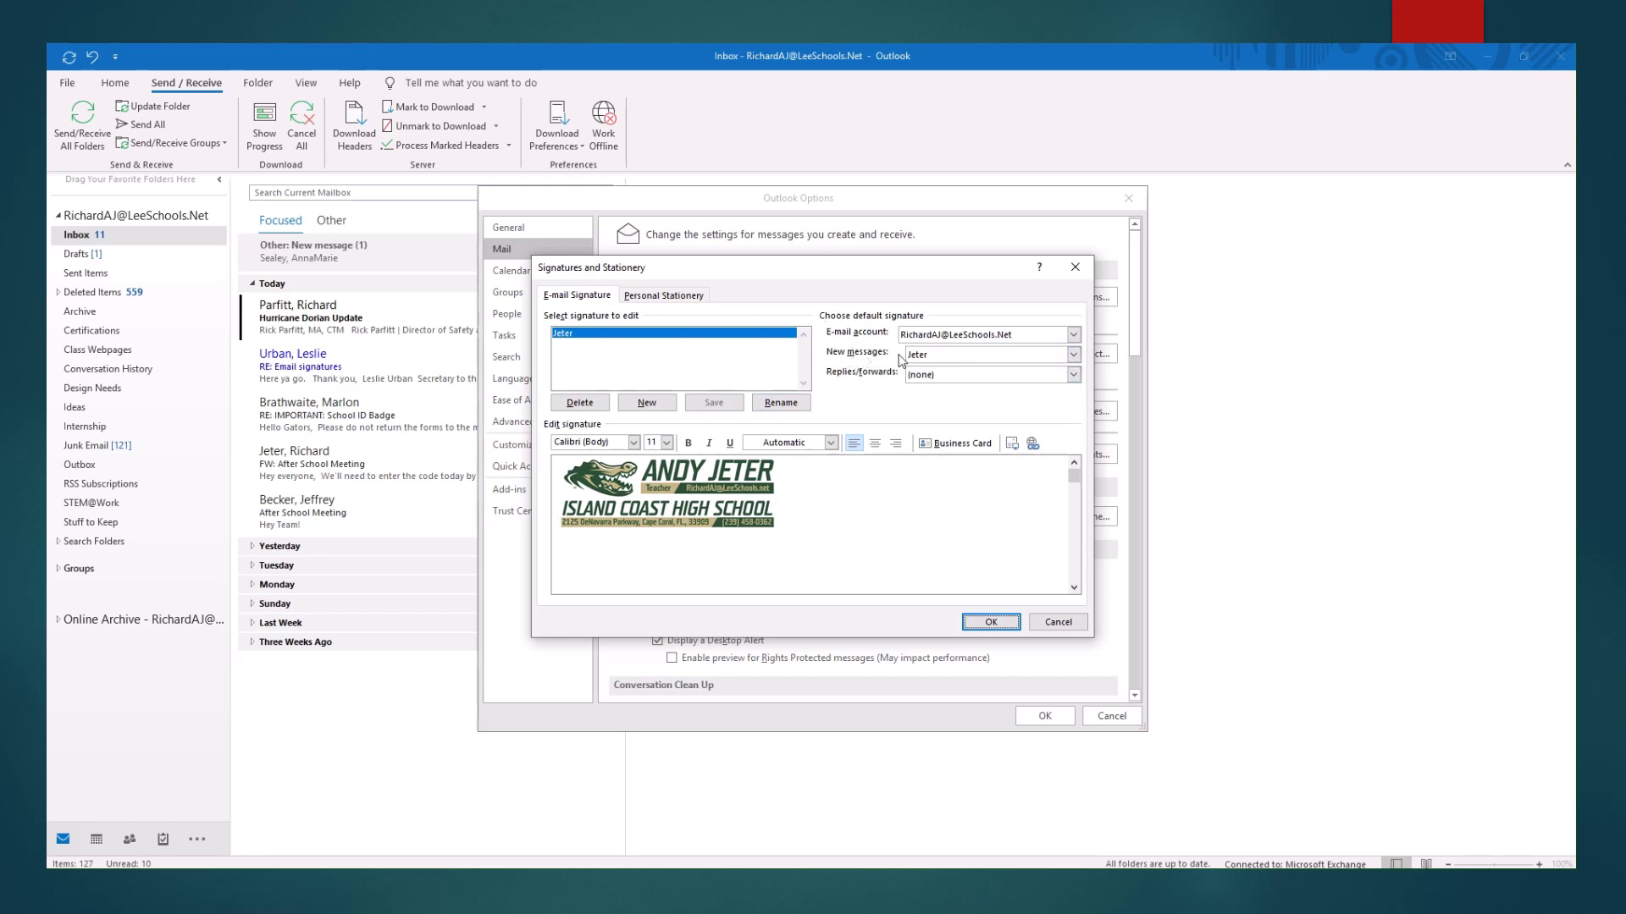
{"action": "left_click", "coordinate": [934, 378]}
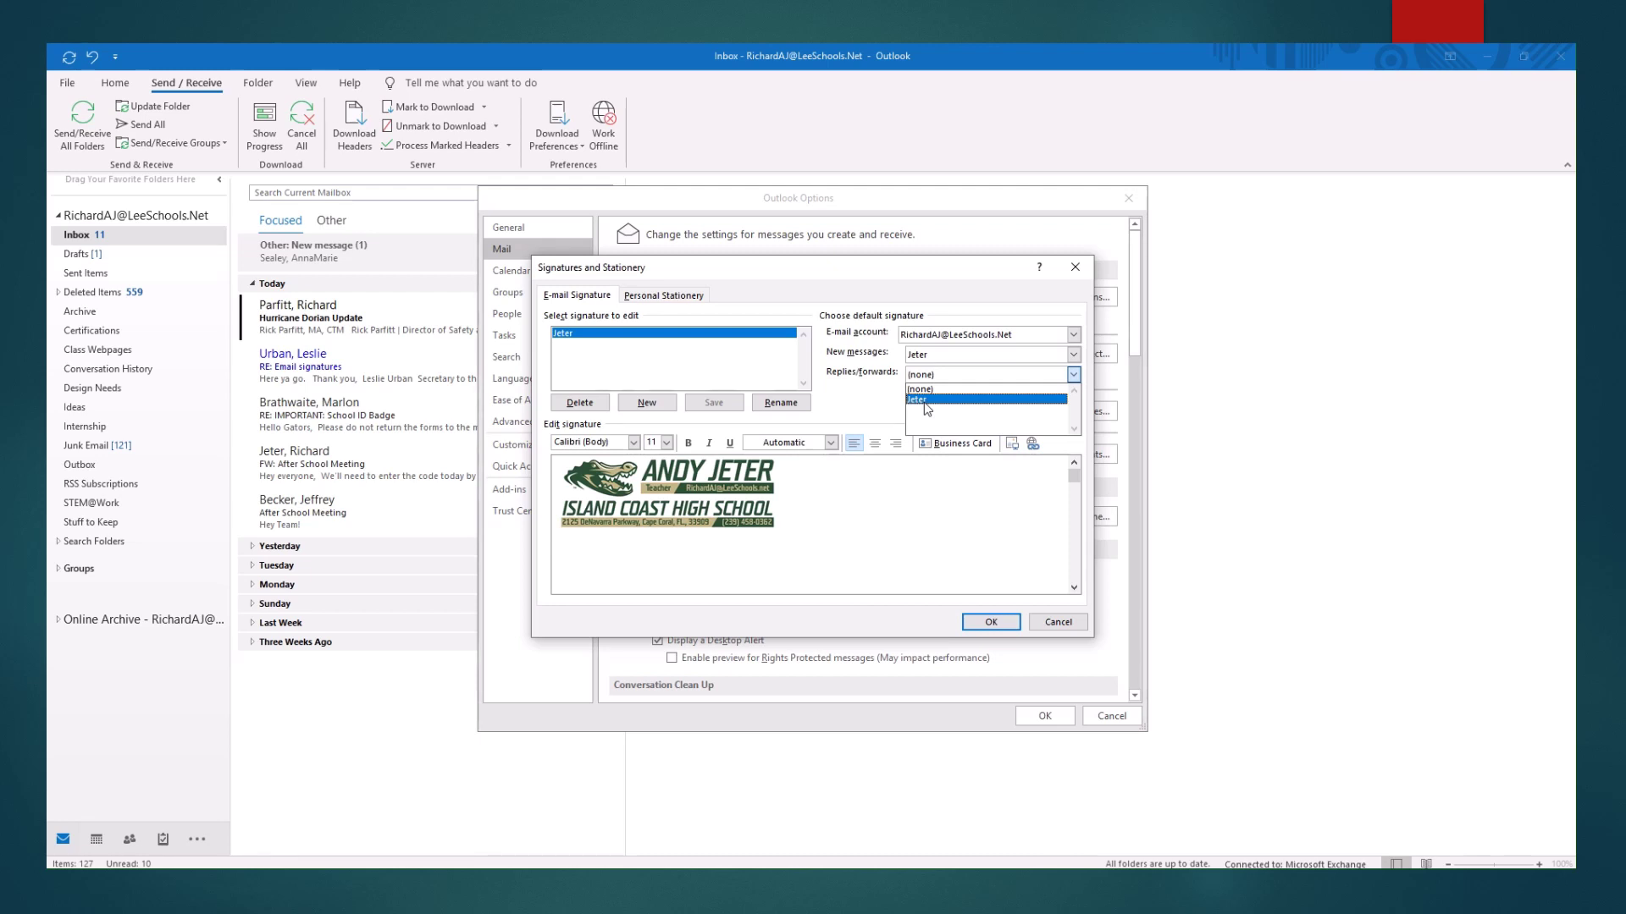
{"action": "left_click", "coordinate": [928, 400]}
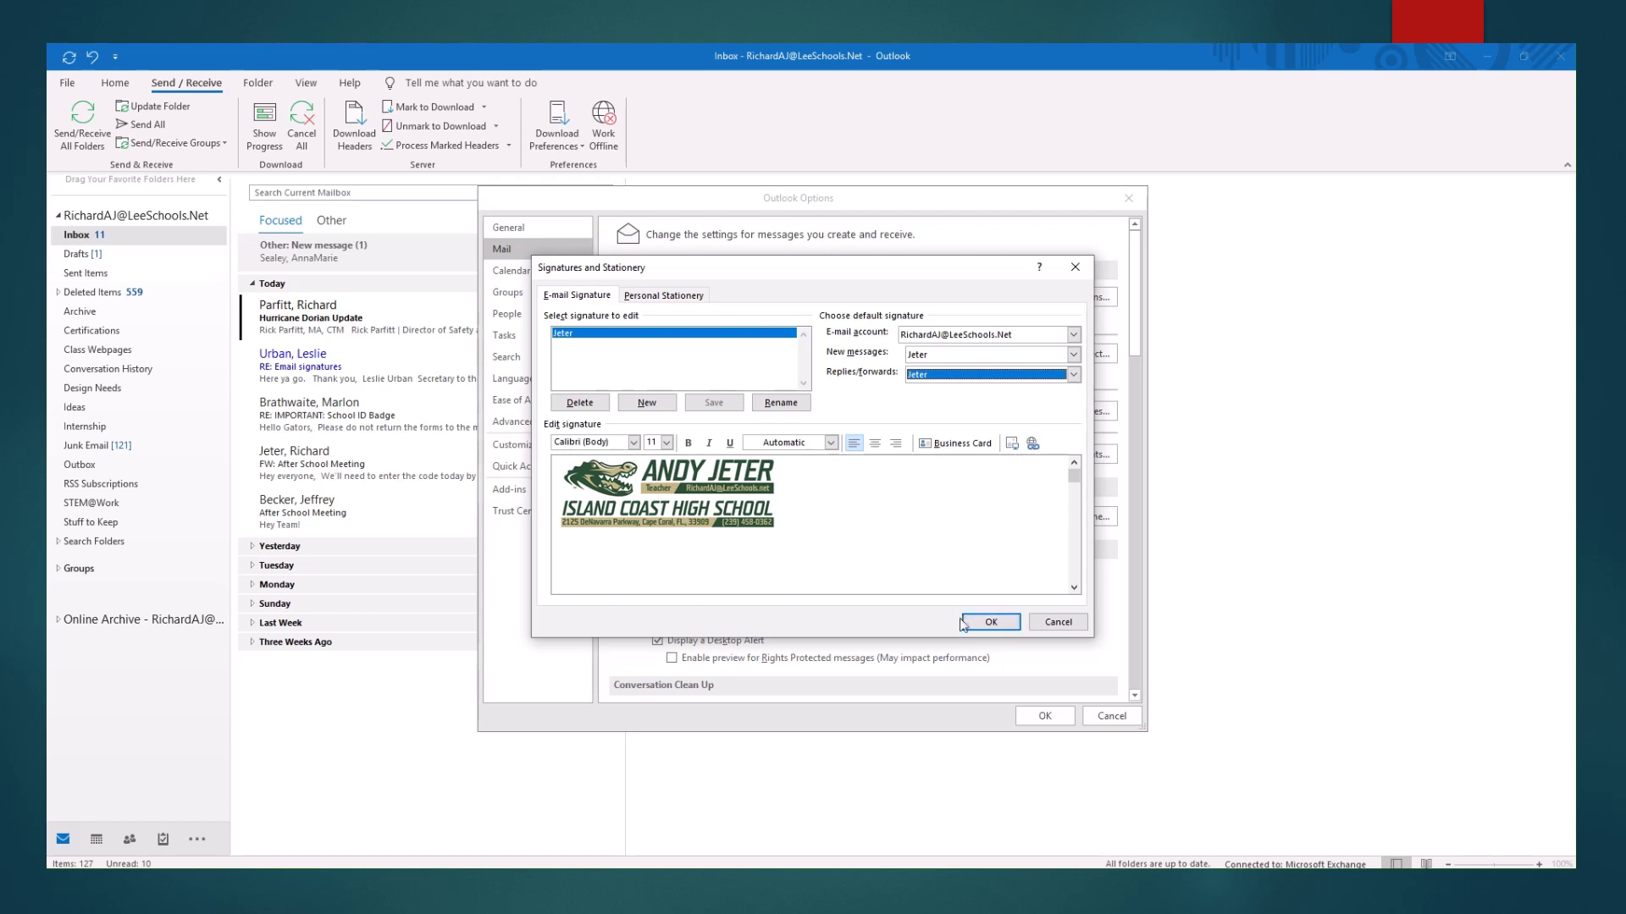
{"action": "left_click", "coordinate": [988, 623]}
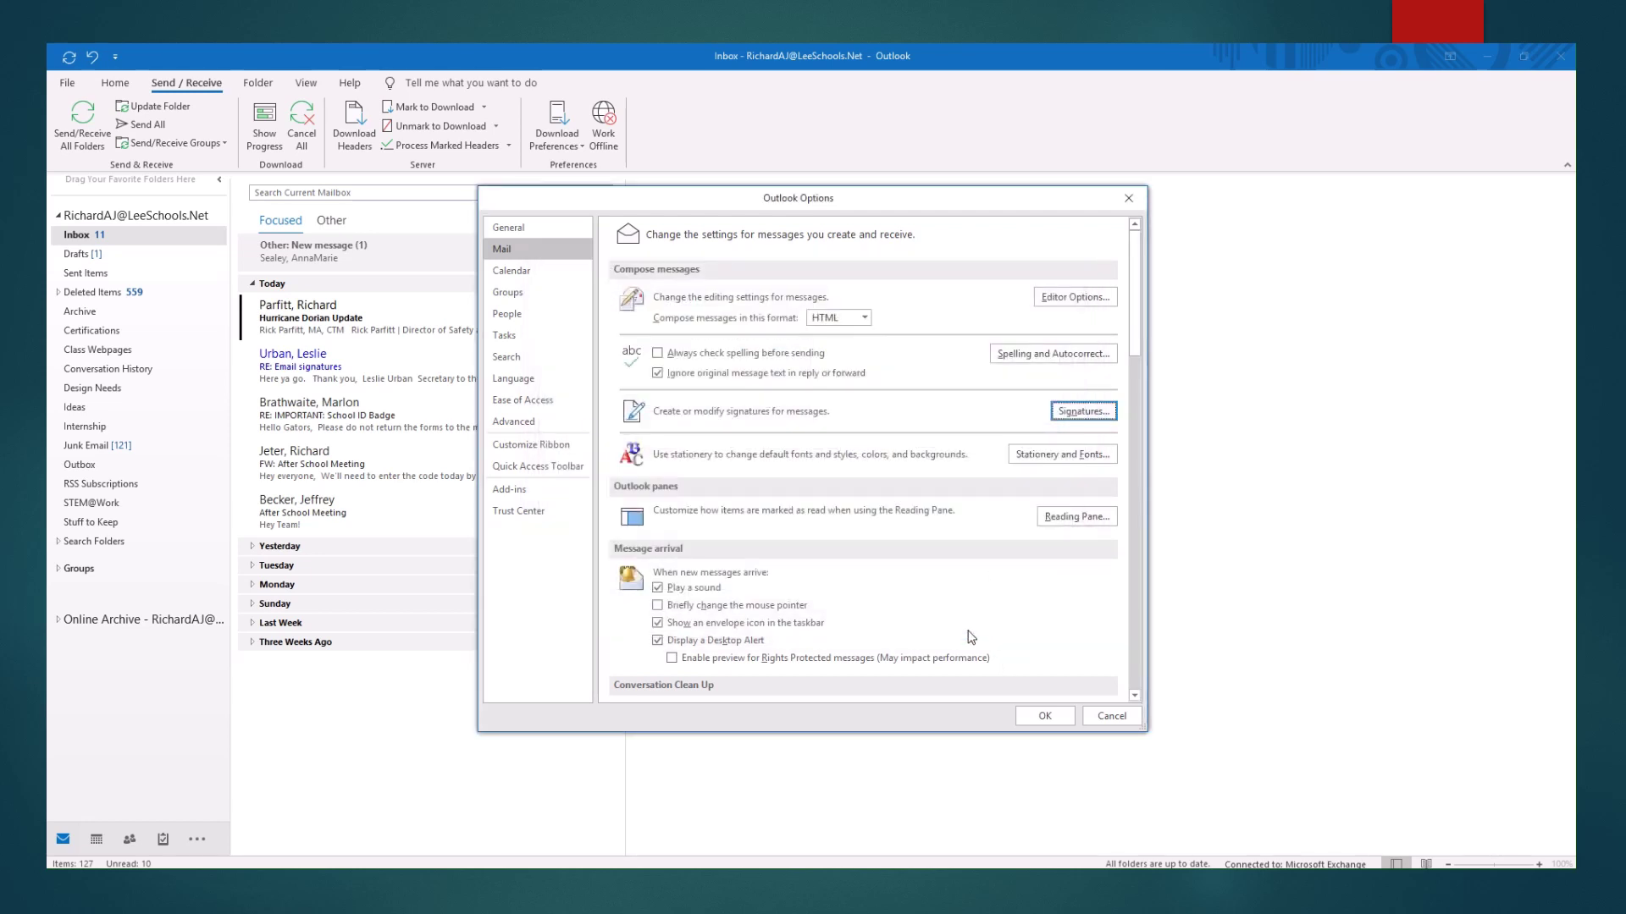
Close Outlook Options, check a new email shows the Jeter logo signature, then discard it.
{"action": "left_click", "coordinate": [1045, 717]}
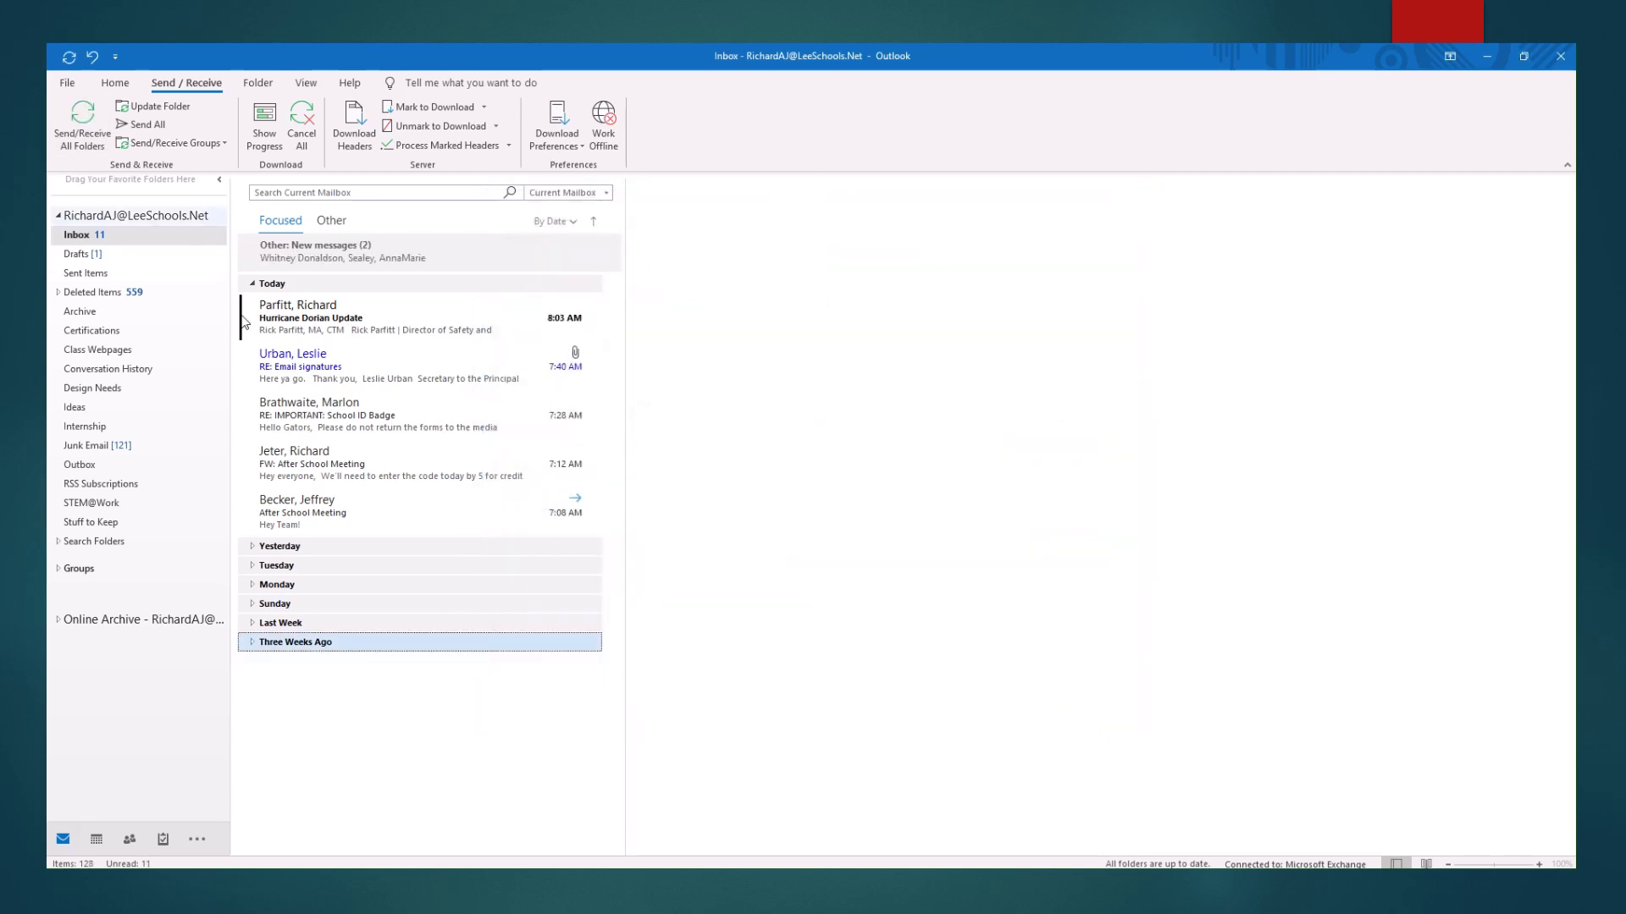
{"action": "left_click", "coordinate": [106, 88]}
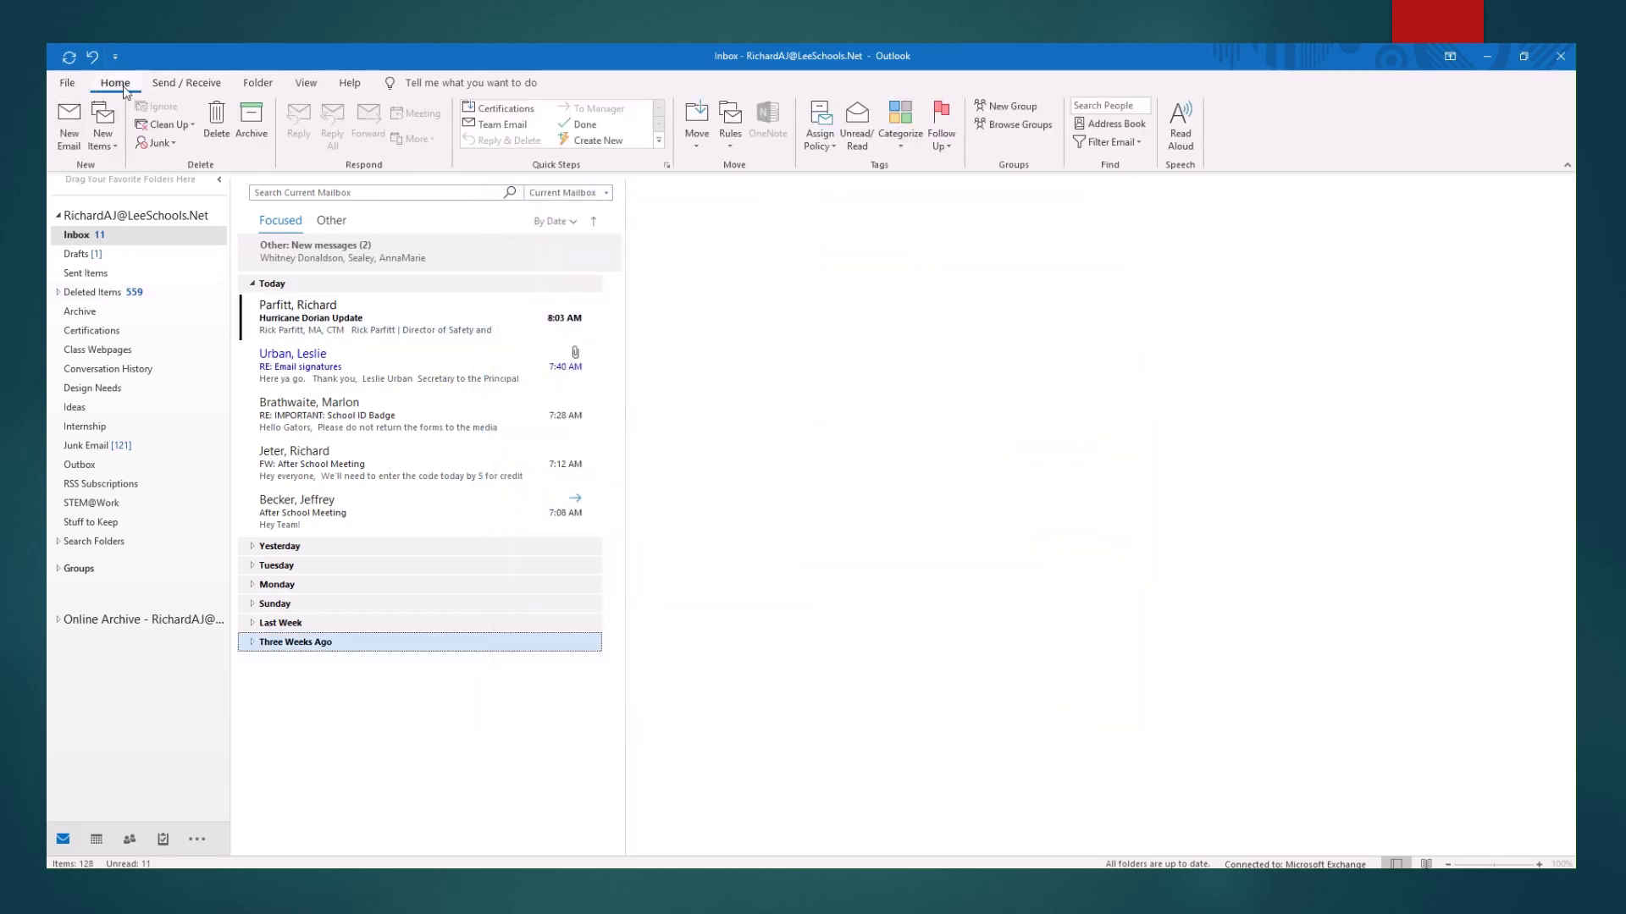
{"action": "left_click", "coordinate": [74, 149]}
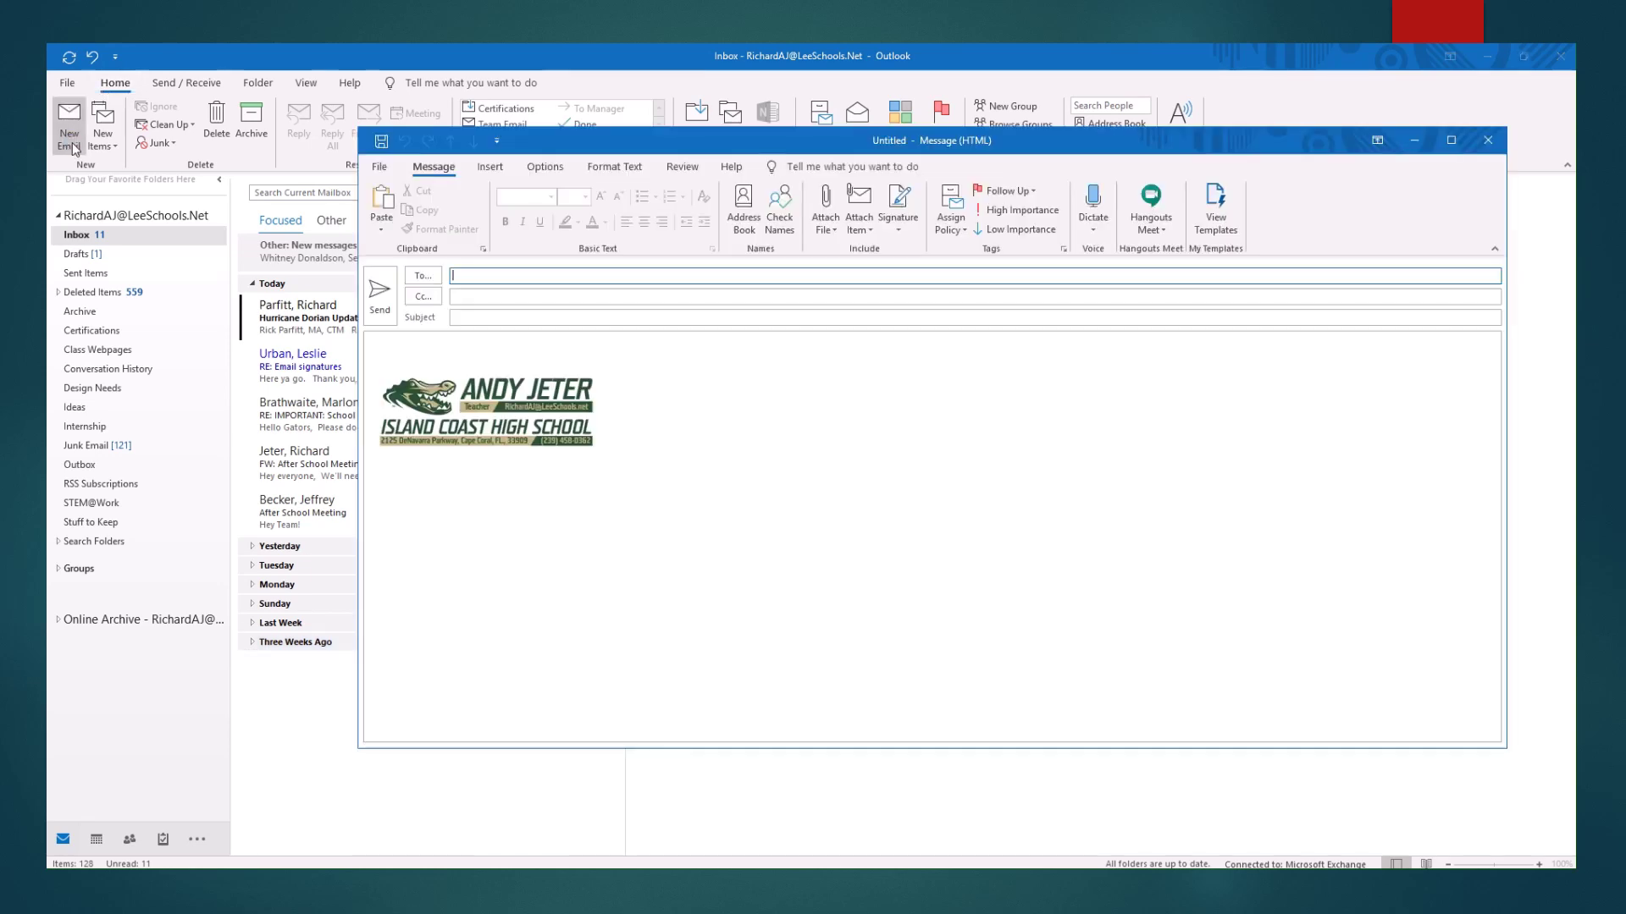
{"action": "left_click", "coordinate": [414, 379]}
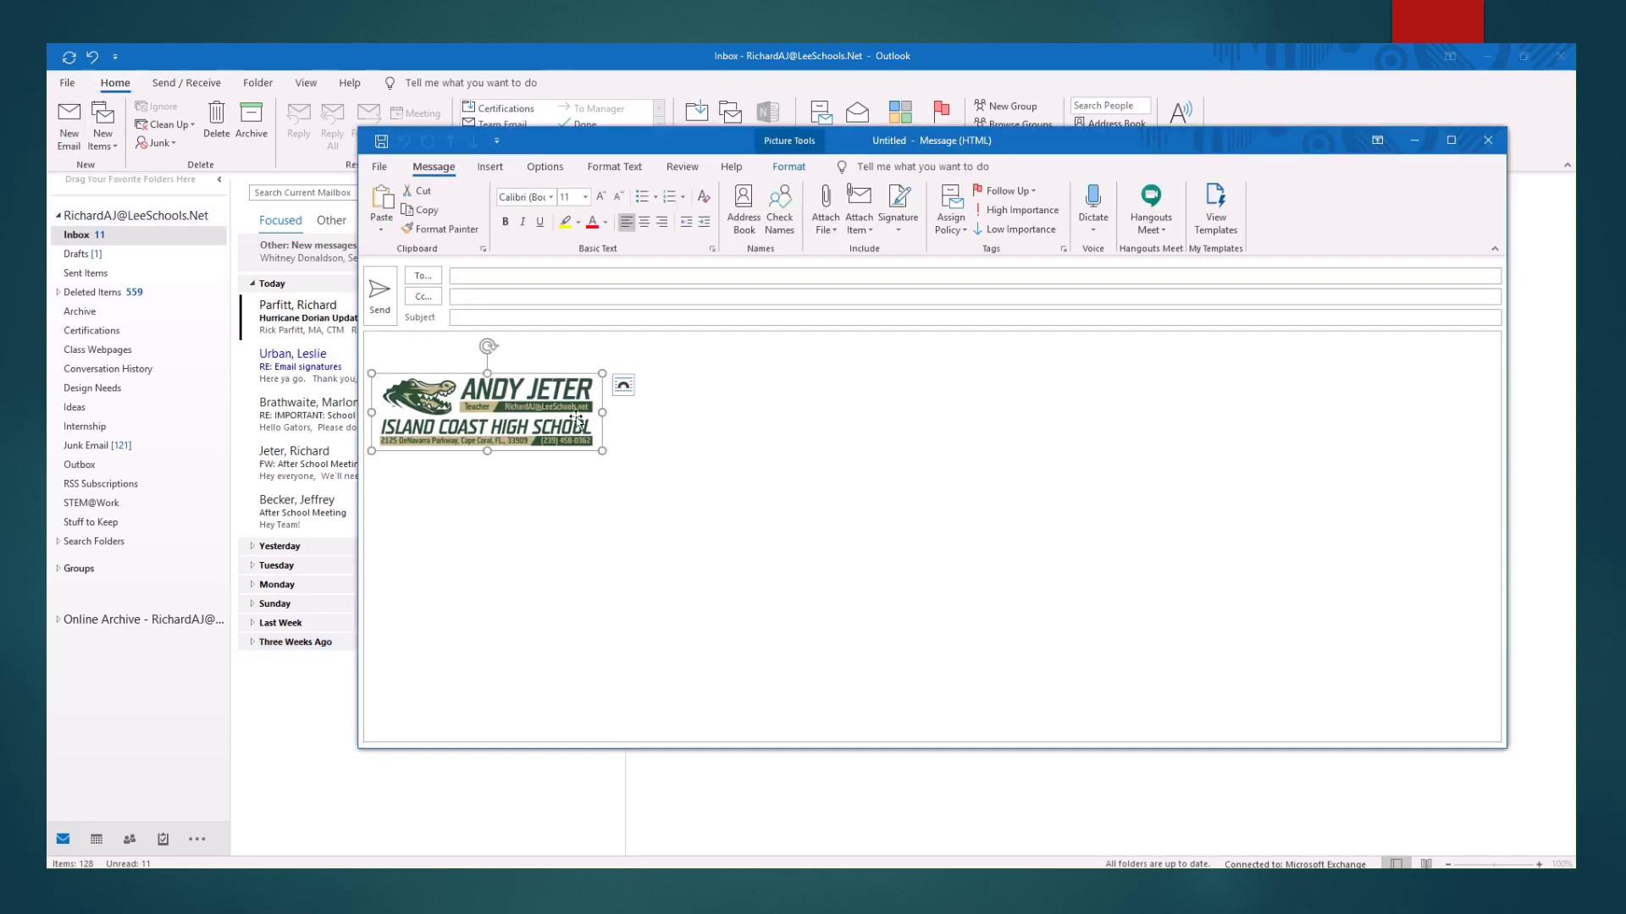
{"action": "left_click", "coordinate": [438, 351]}
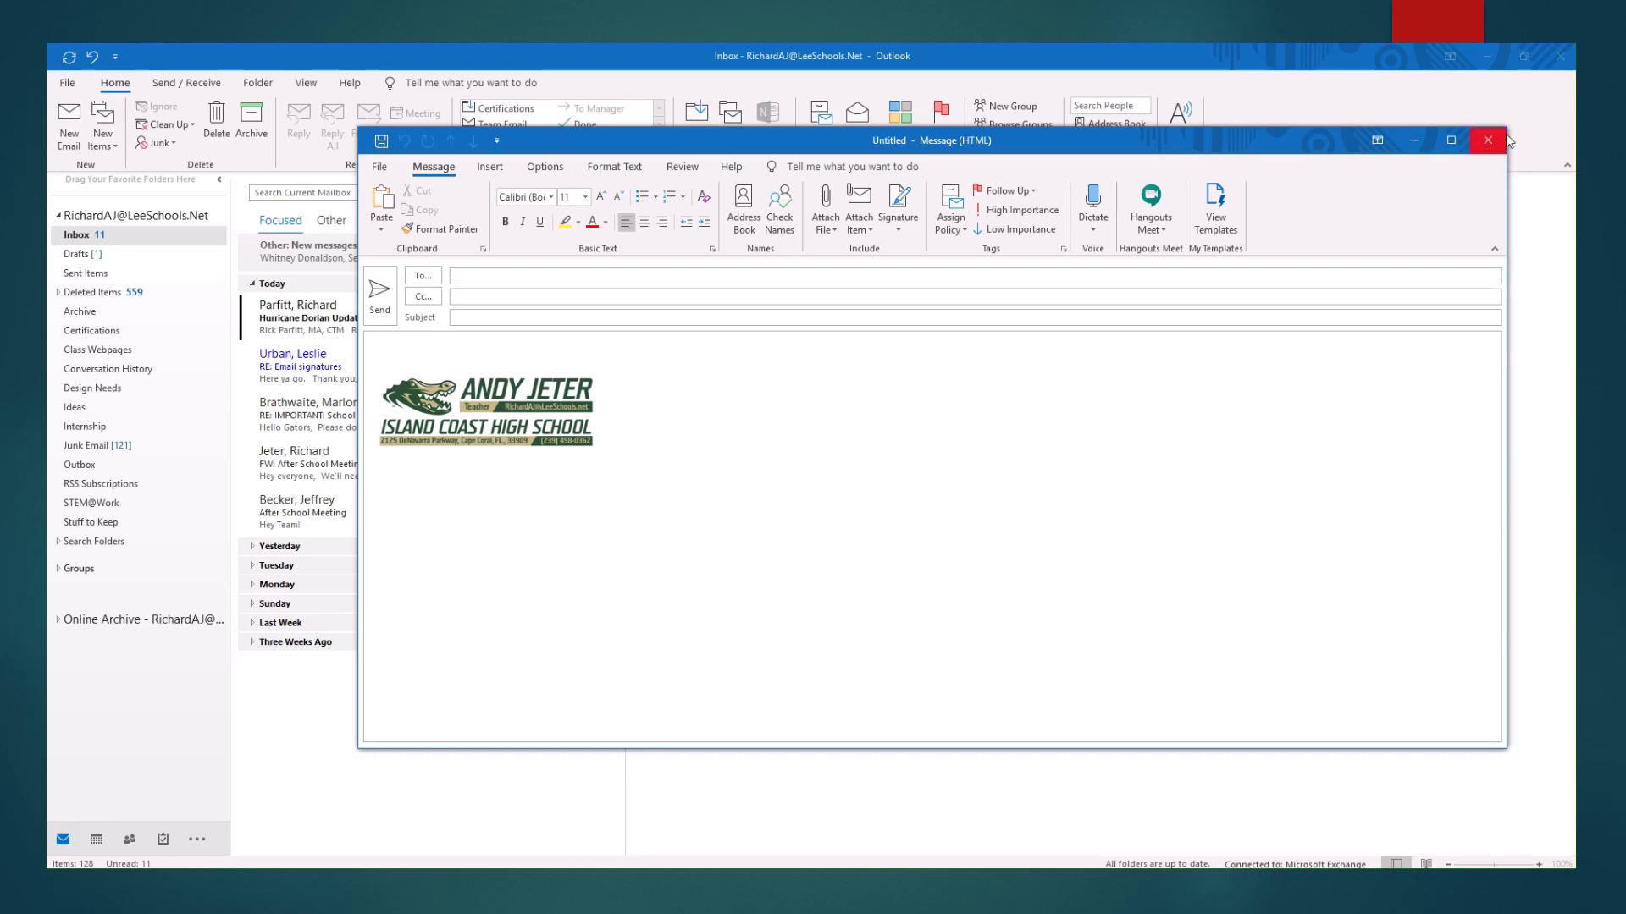
{"action": "left_click", "coordinate": [1490, 141]}
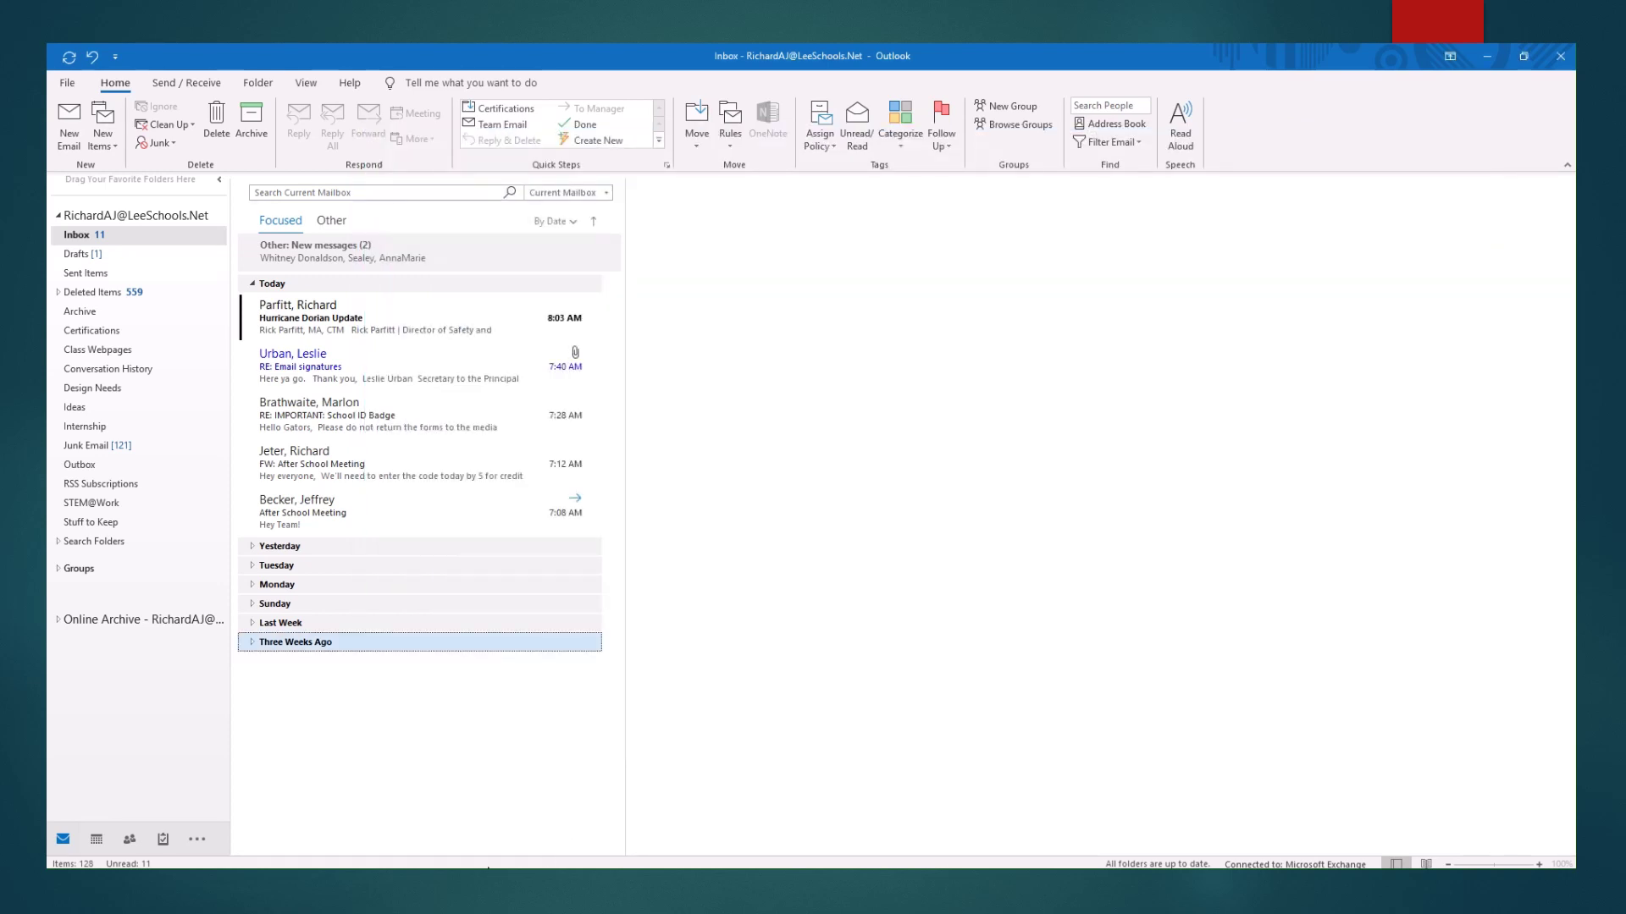